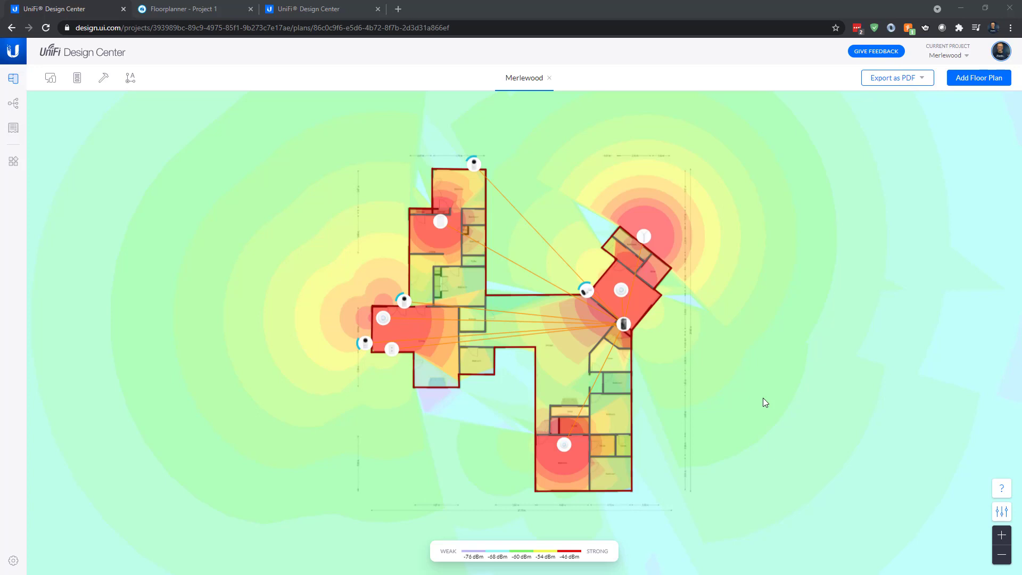
- Switch to the Floorplanner project and examine the house's room layout on the first floor
left_click_drag(762, 398, 756, 396)
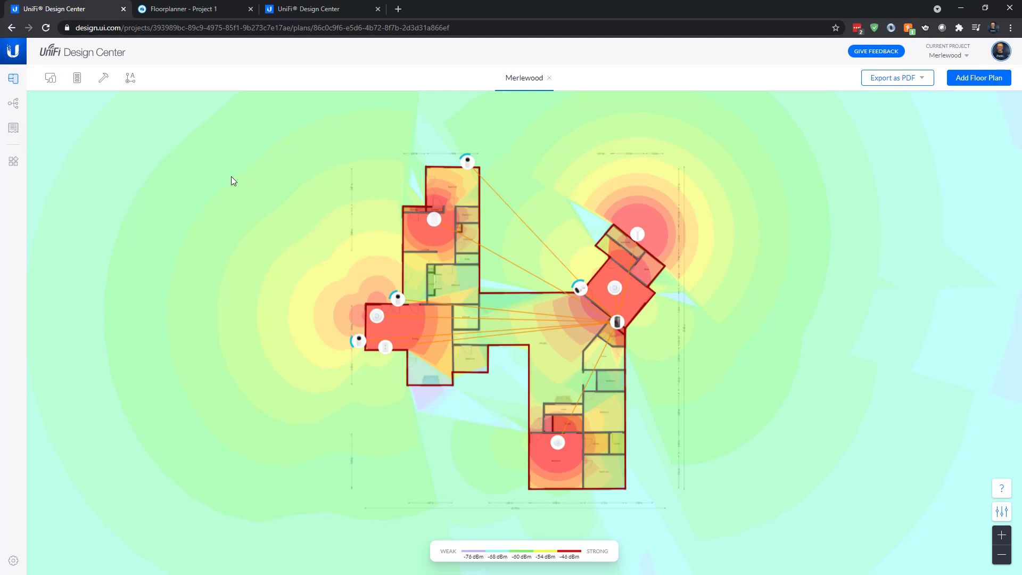
left_click(190, 11)
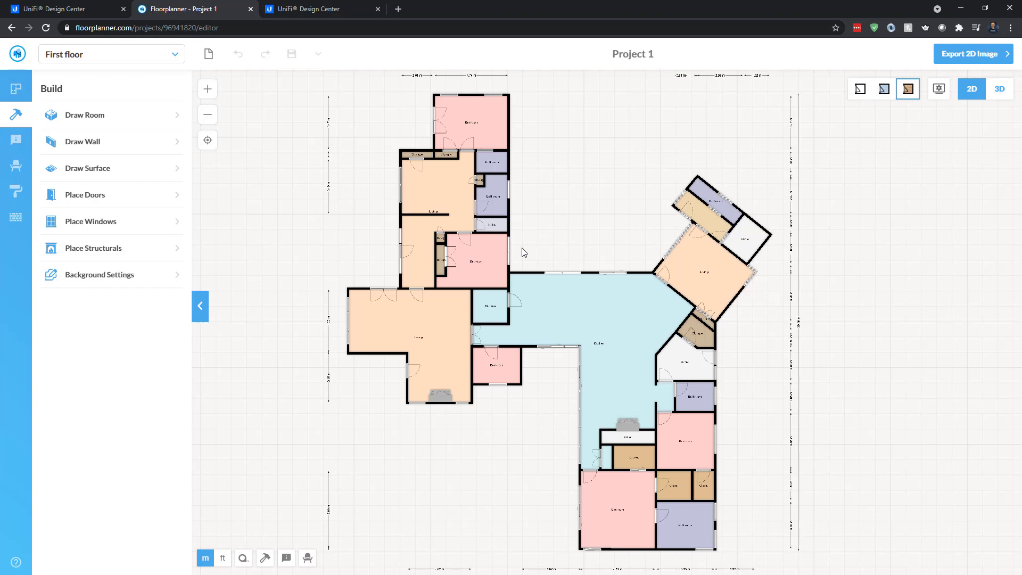
scroll(521, 260, "up", 5)
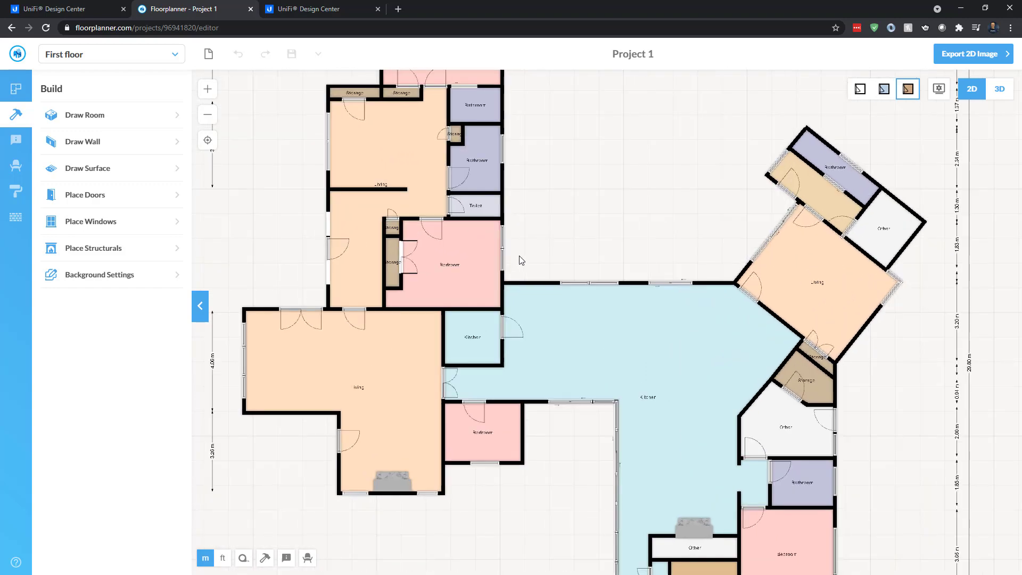
left_click_drag(558, 163, 568, 101)
left_click_drag(729, 390, 633, 234)
scroll(633, 234, "down", 5)
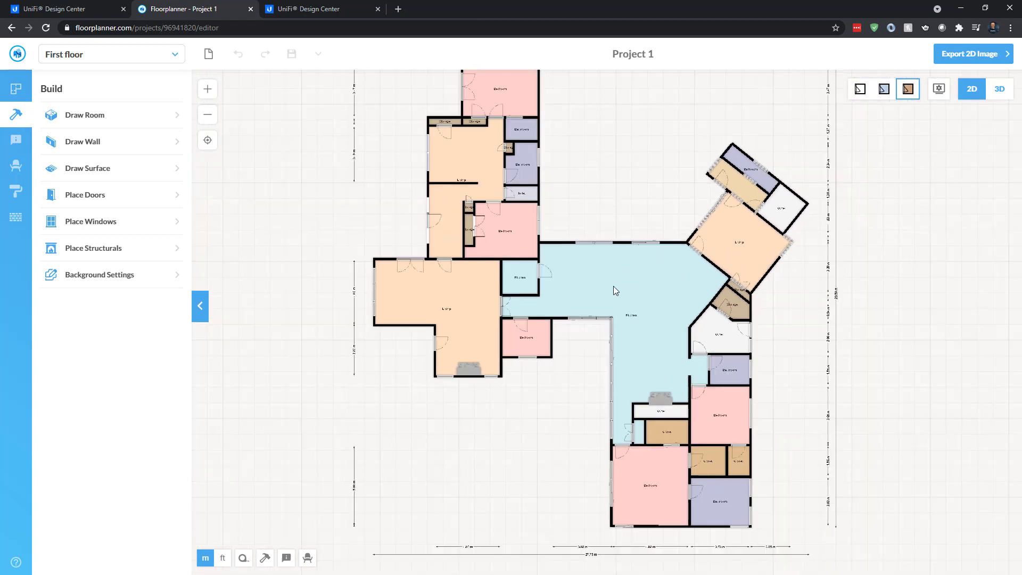
left_click_drag(637, 192, 606, 212)
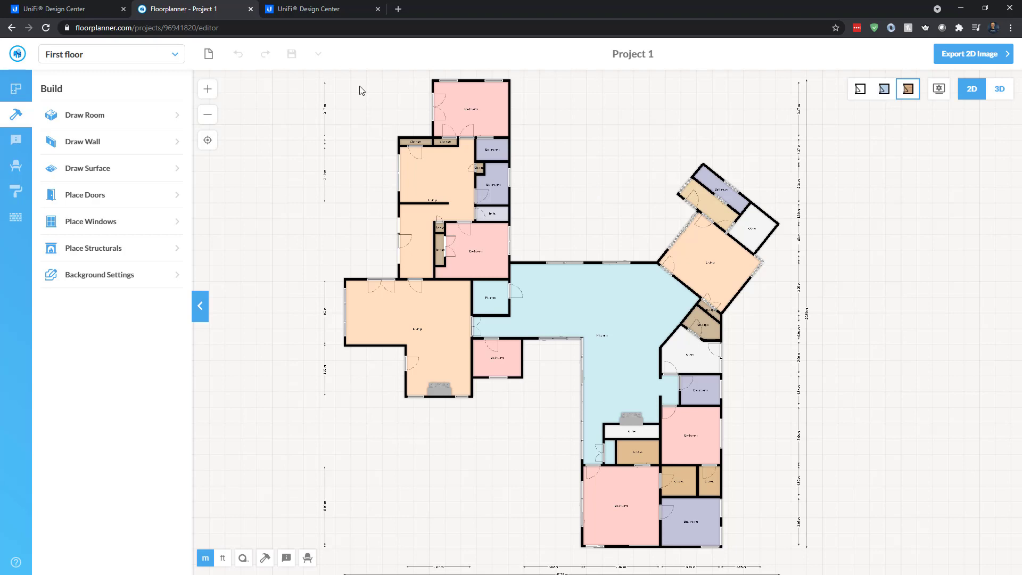
- Sign in to UniFi Design Center with the Ubiquiti account and start a new project
left_click(324, 7)
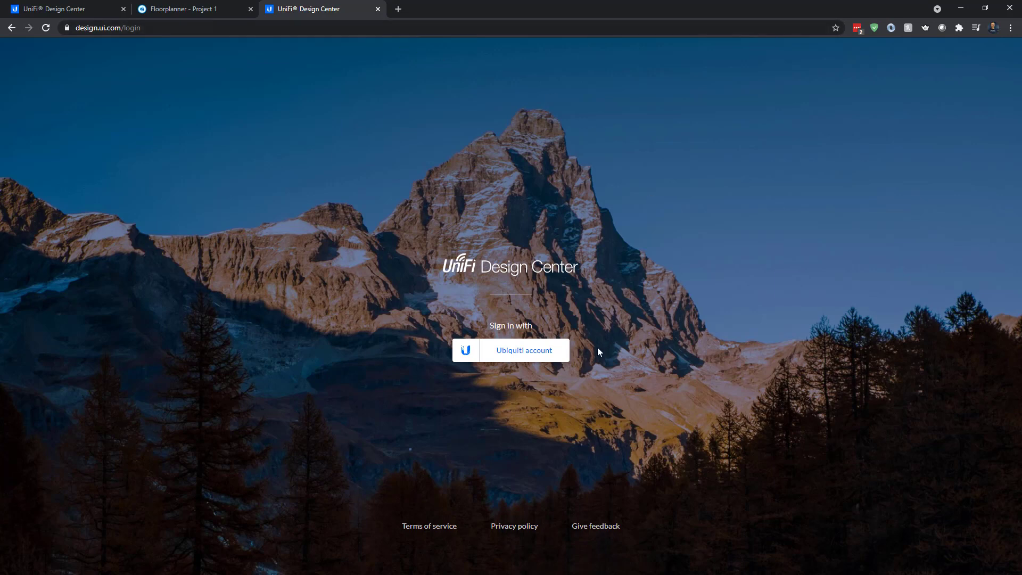
left_click(509, 357)
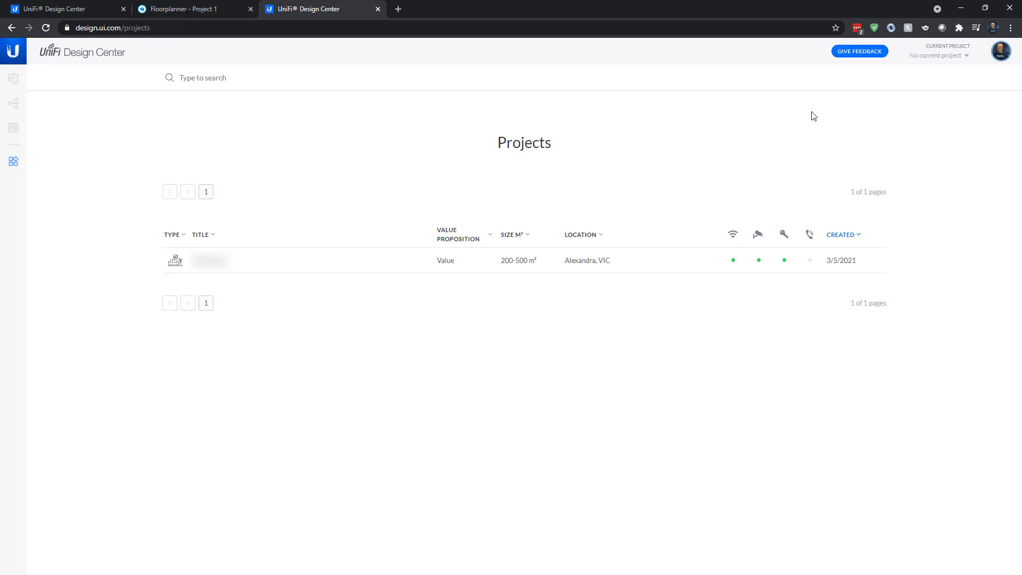
left_click(956, 58)
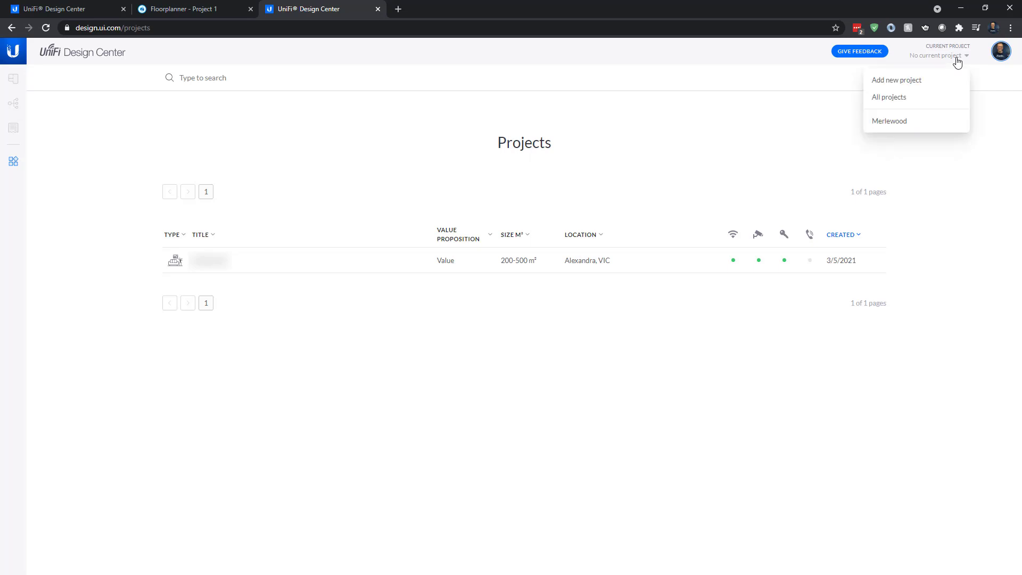
left_click(900, 85)
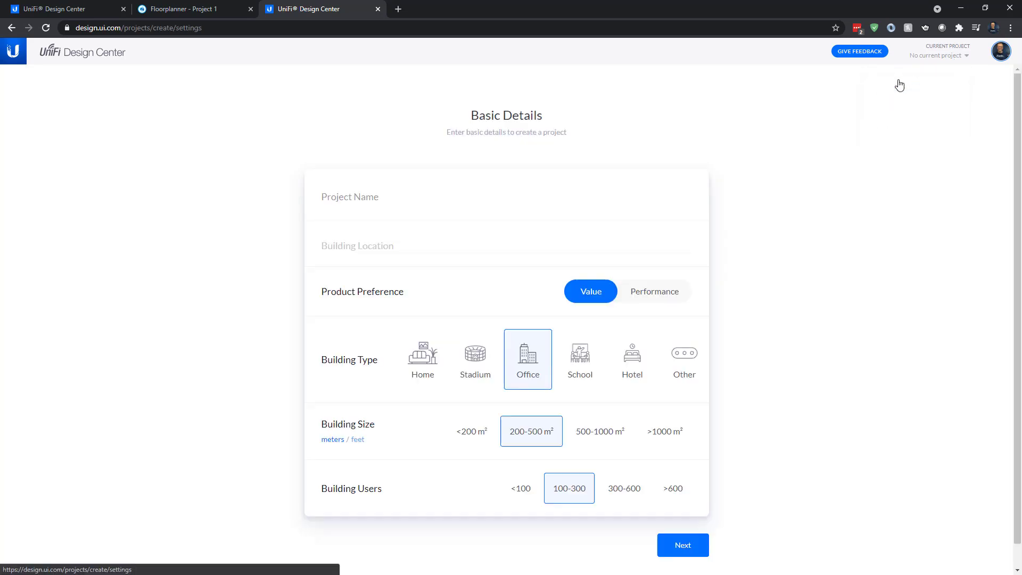
- Name the project "YouTube Design Example" and set its building location to Victoria, Australia
left_click(408, 197)
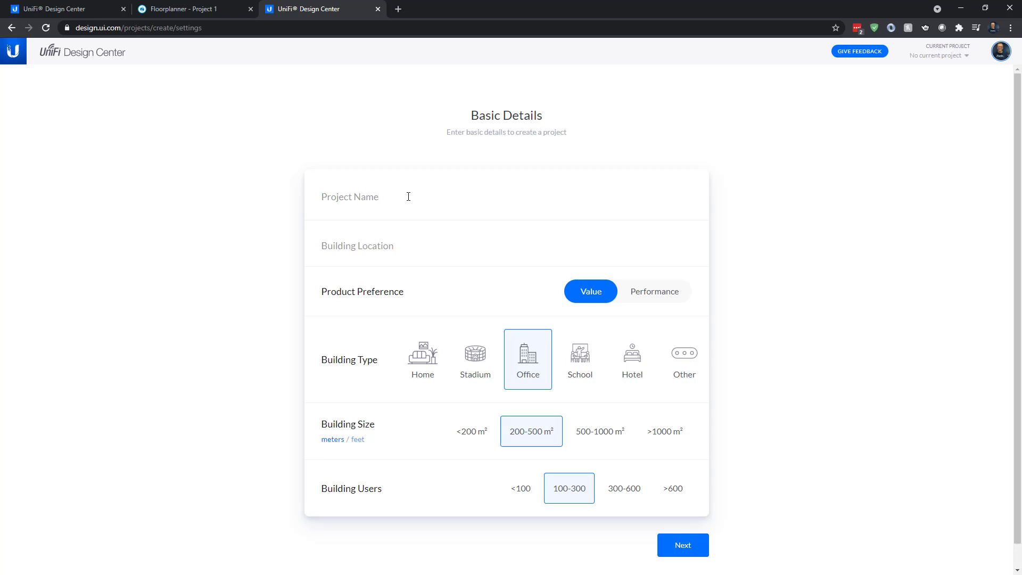
type("YouTube De")
type("sign Example")
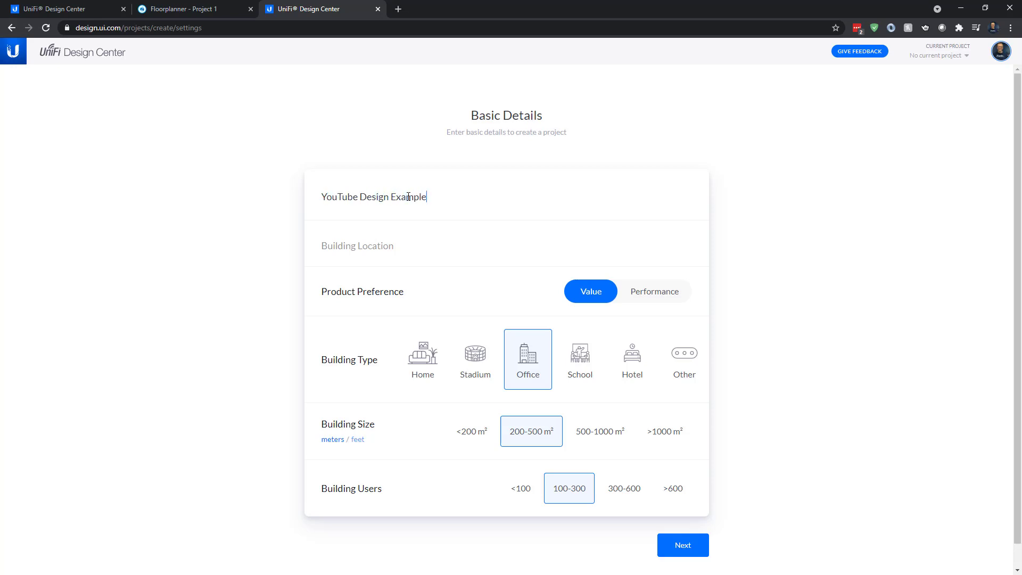
left_click(404, 242)
type("Victoria")
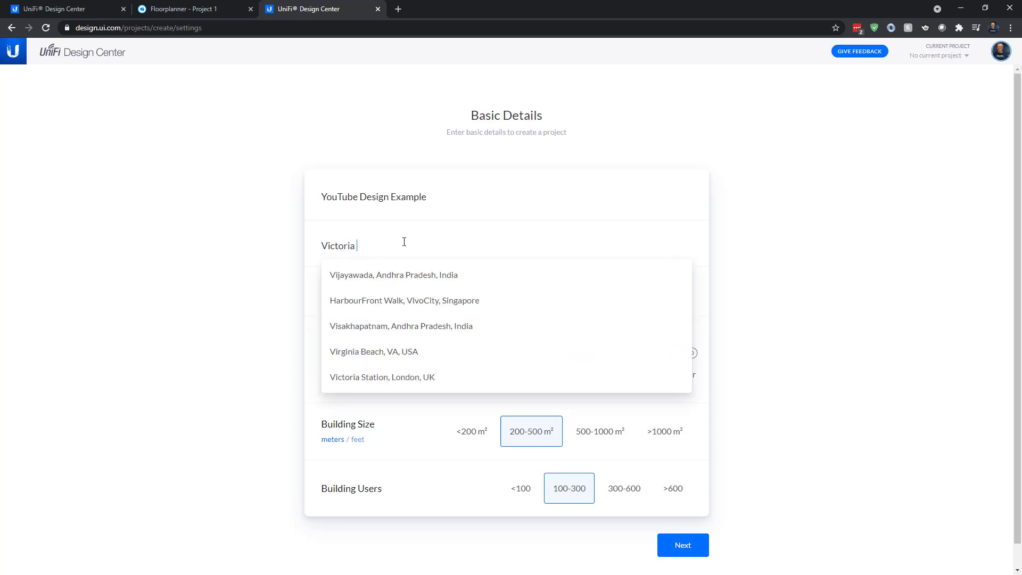
type(" Australia")
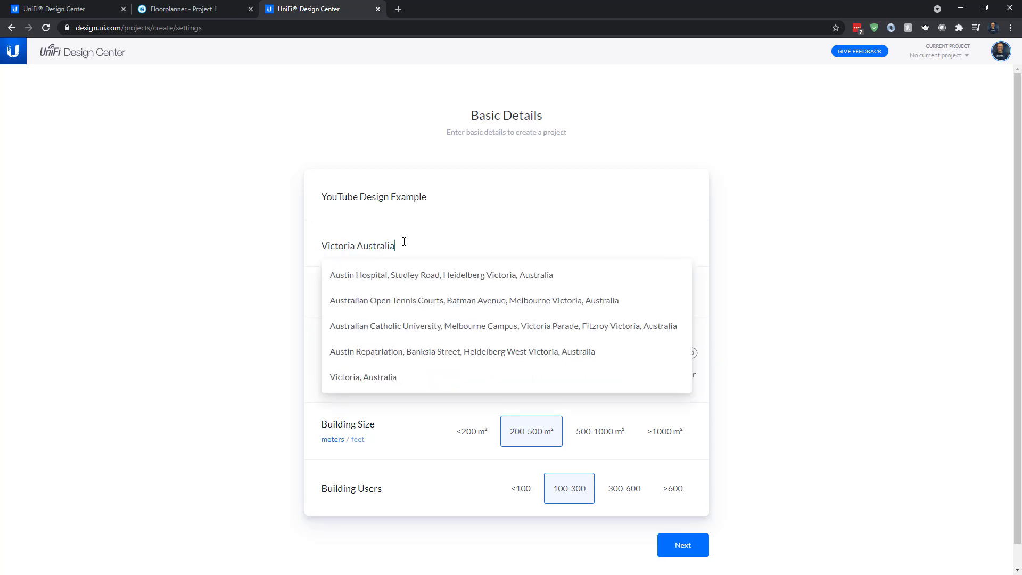
left_click(356, 330)
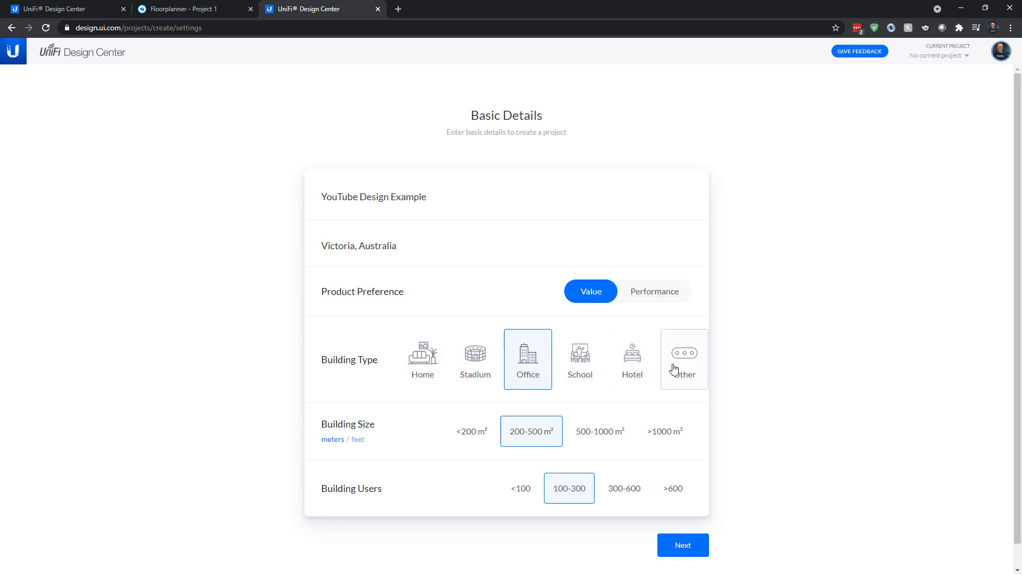
- Set the building type to Home with fewer than 100 users and continue to the solution selection
left_click(418, 356)
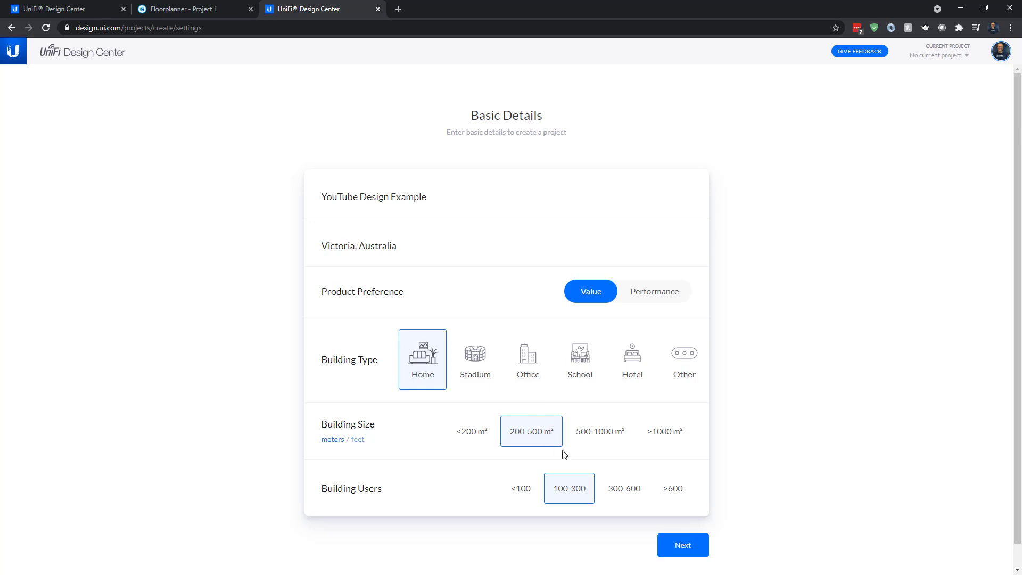
left_click(520, 492)
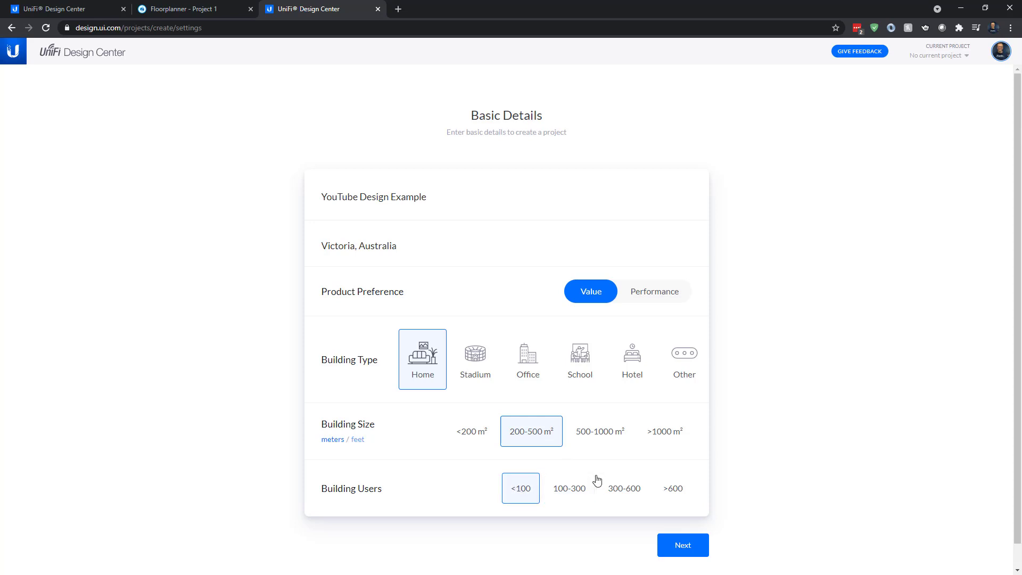
left_click(687, 549)
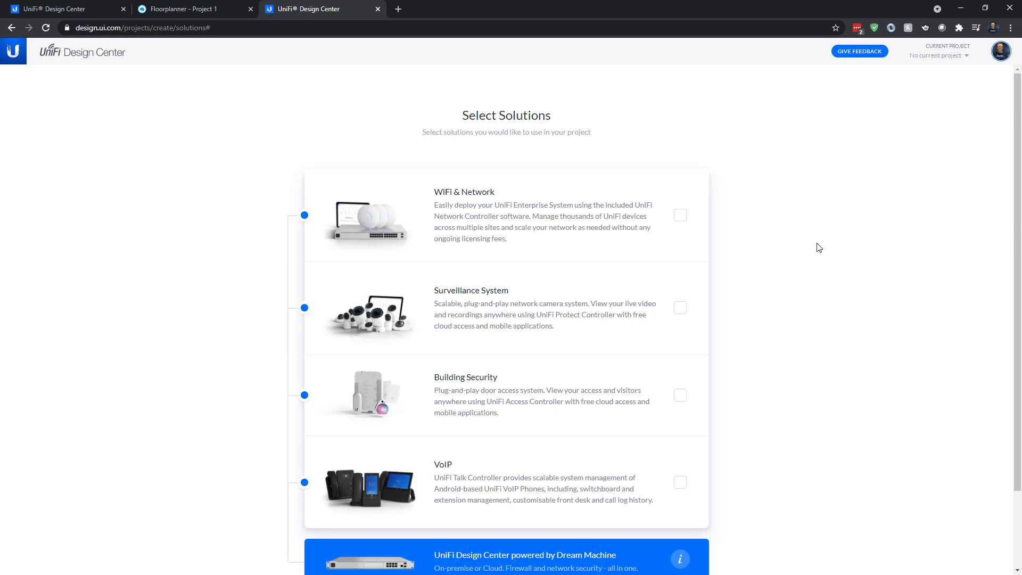
- Include the WiFi & Network and Surveillance System solutions and create the project
left_click(681, 216)
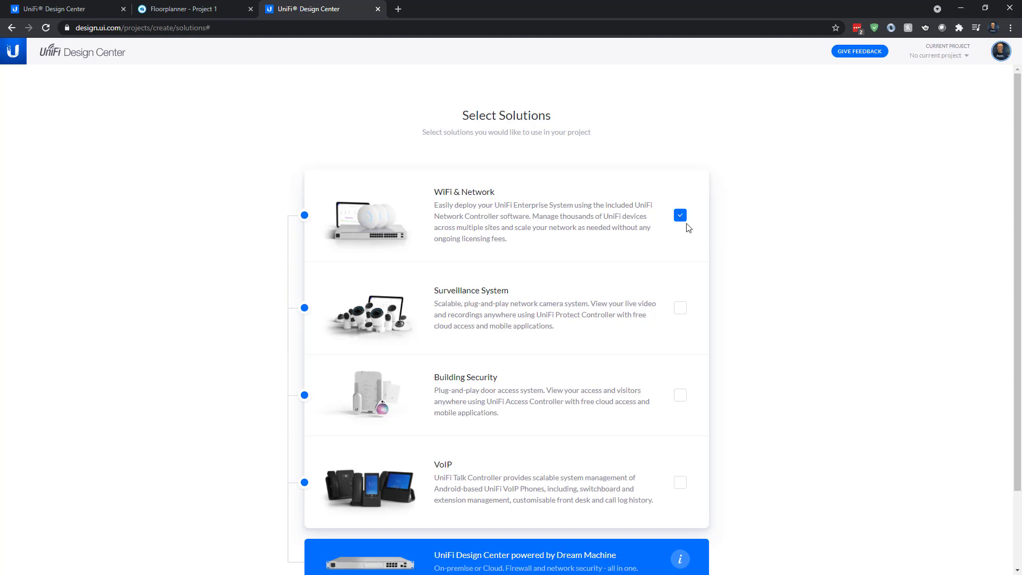
left_click(681, 309)
scroll(757, 456, "down", 2)
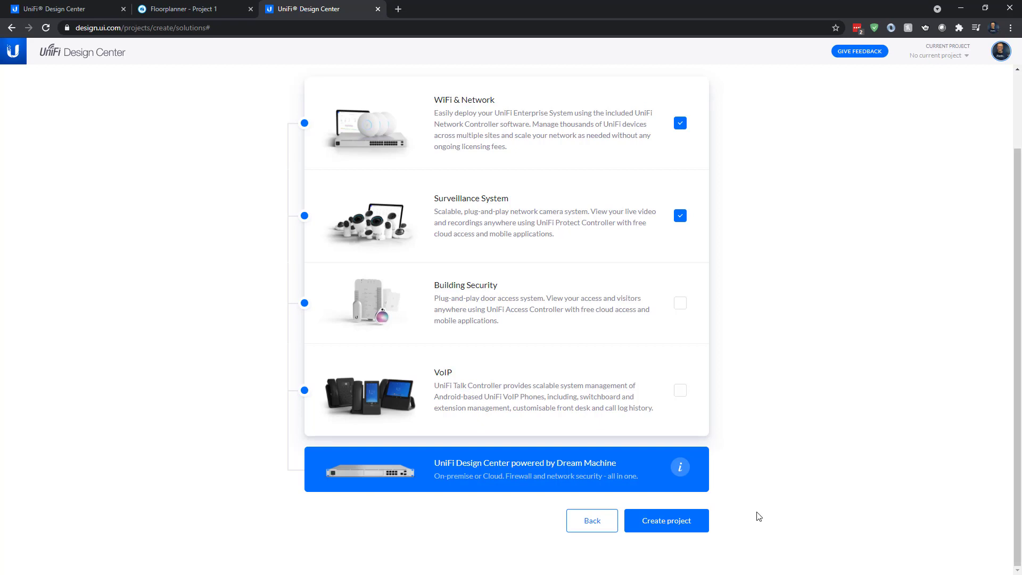
left_click(665, 526)
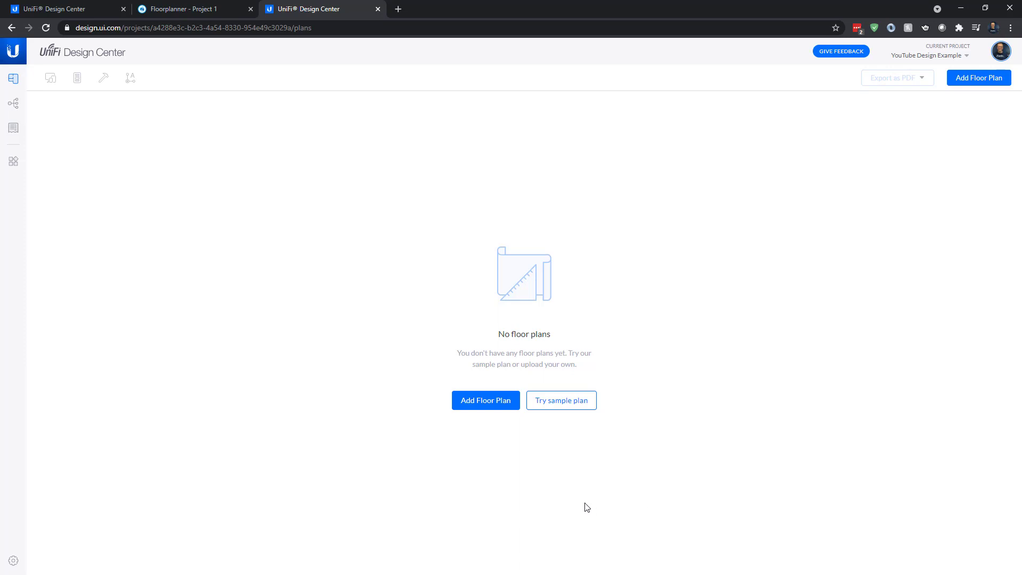
- Add a floor plan from the house plan image file and name it "Homestead Floor Plan"
left_click(483, 404)
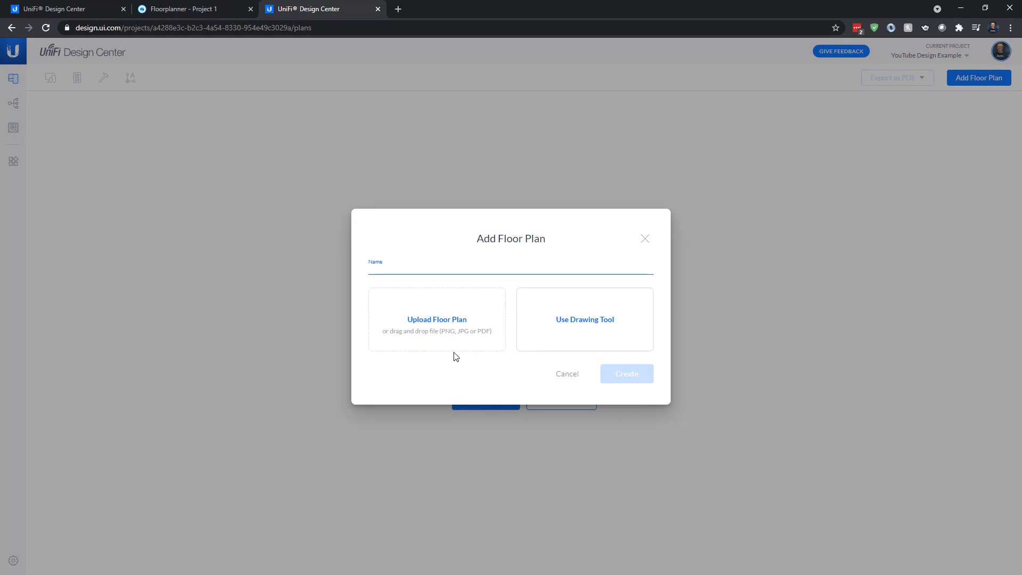
left_click(440, 320)
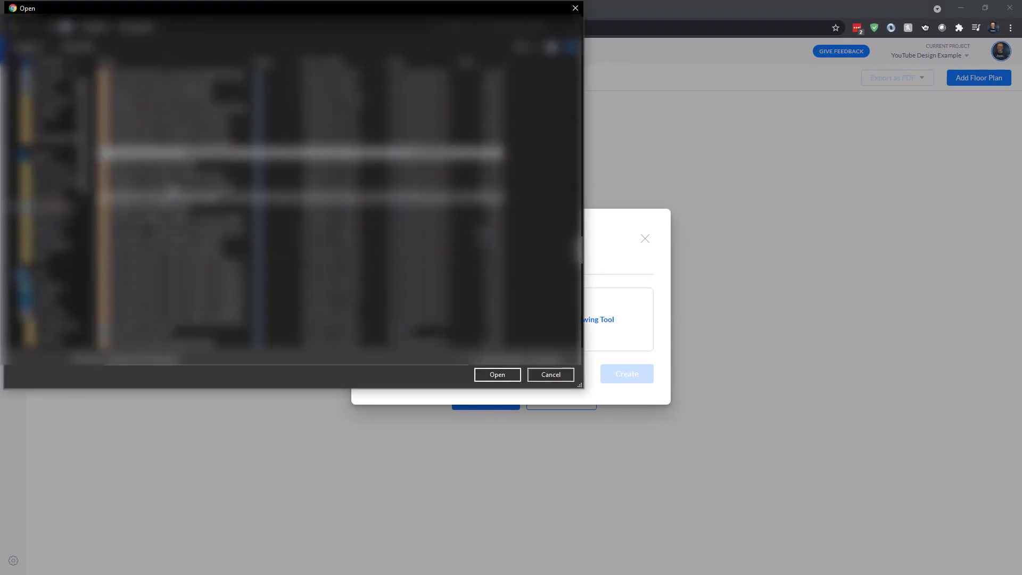
double_click(150, 155)
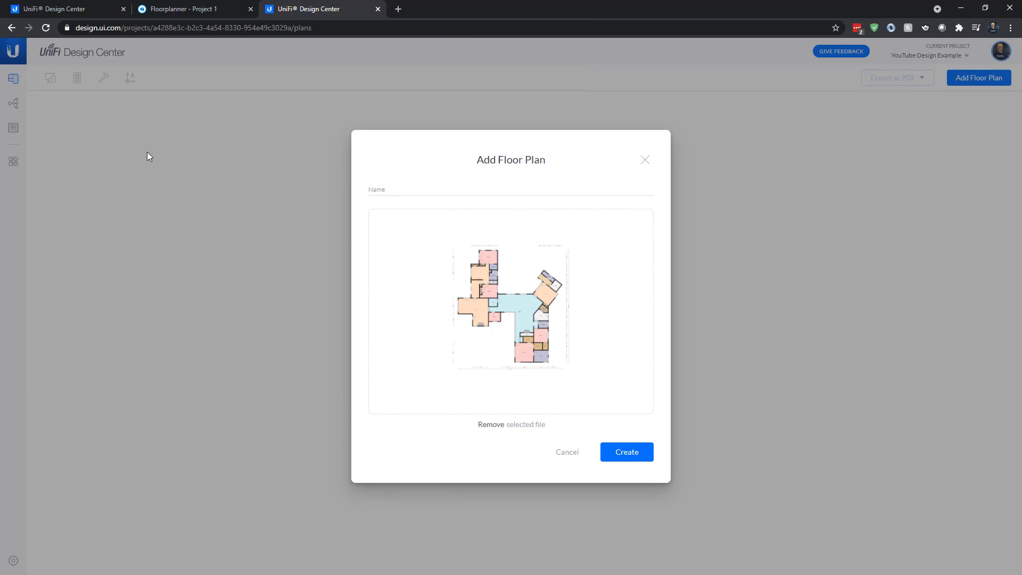
left_click(401, 189)
type("Homestead Floor Plan")
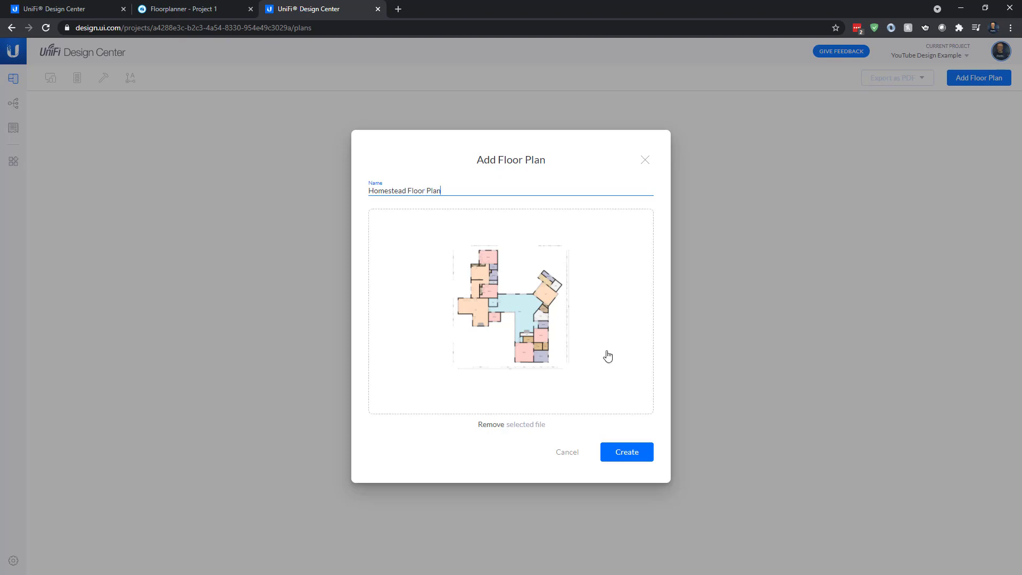
left_click(628, 452)
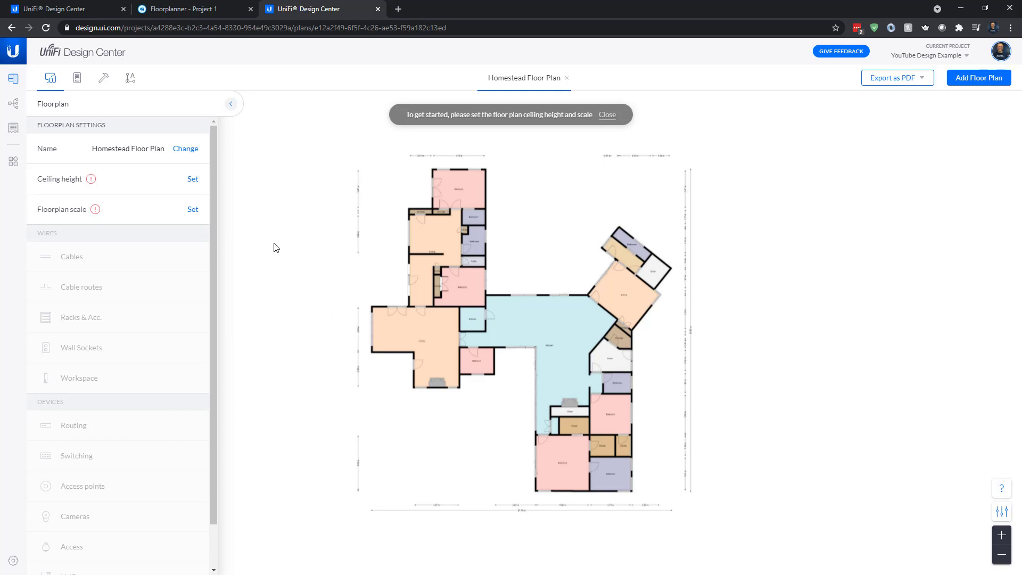
- Set the floor plan's ceiling height to 2.8 m and save it
left_click(193, 179)
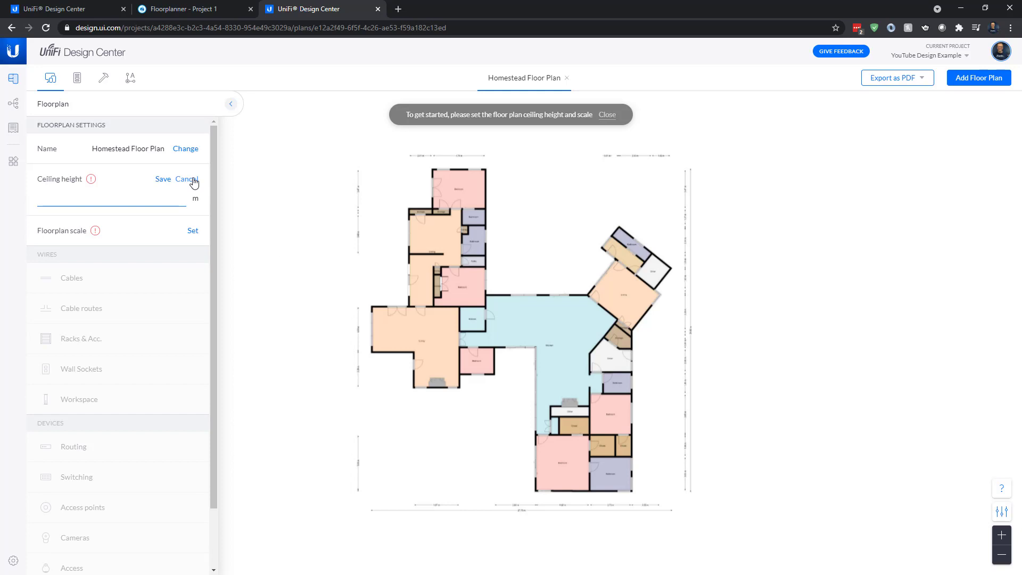
type("2.8")
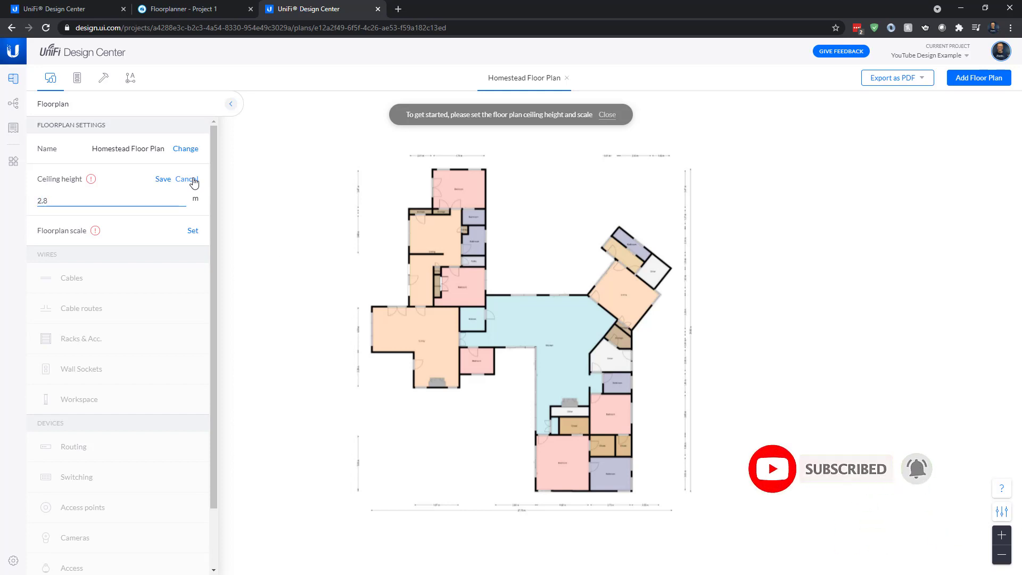
left_click(162, 180)
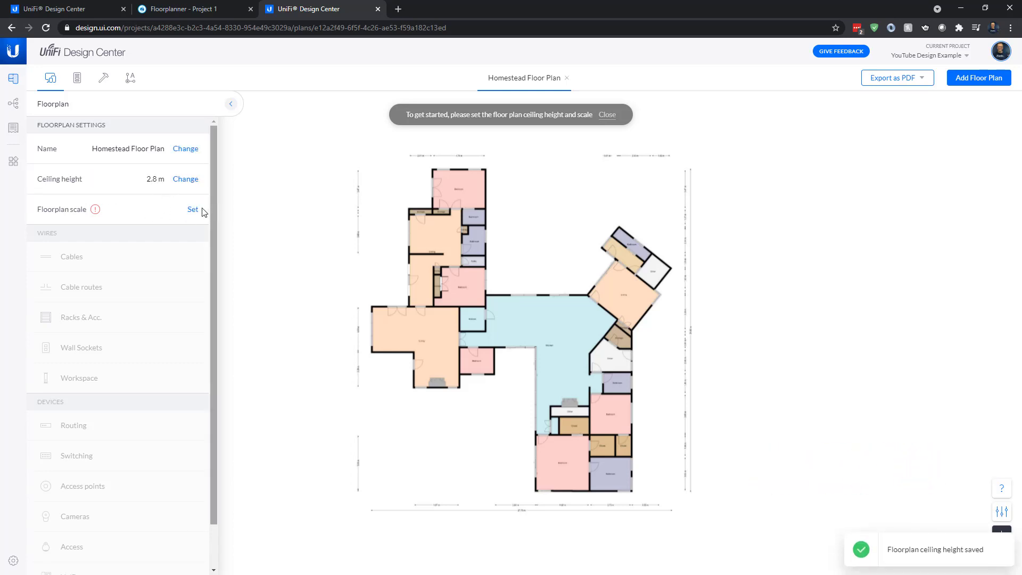
- Set the floor plan scale by tracing a wall from the kitchen's outside corner as a 4.5 m reference
left_click(192, 211)
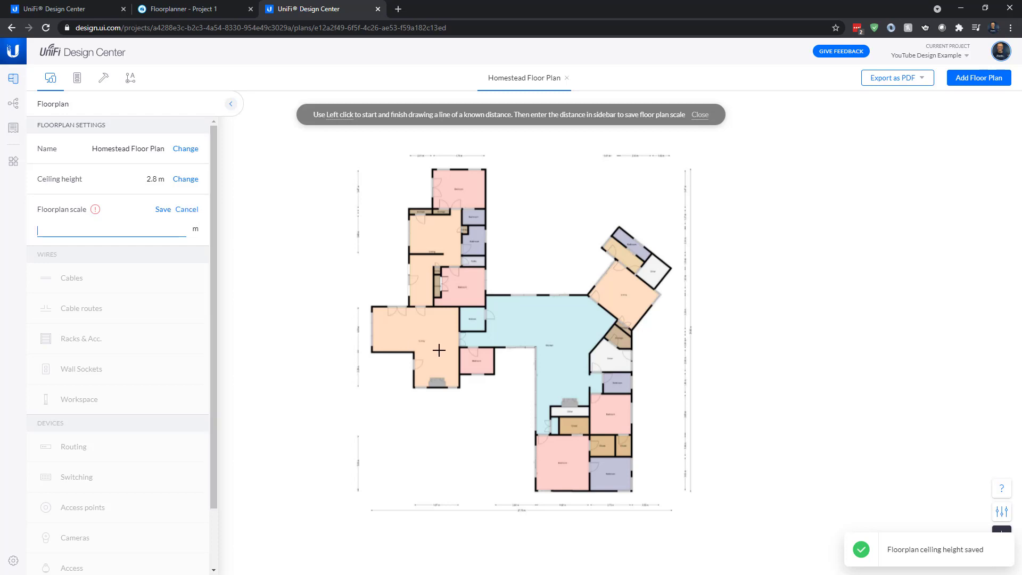
left_click(535, 346)
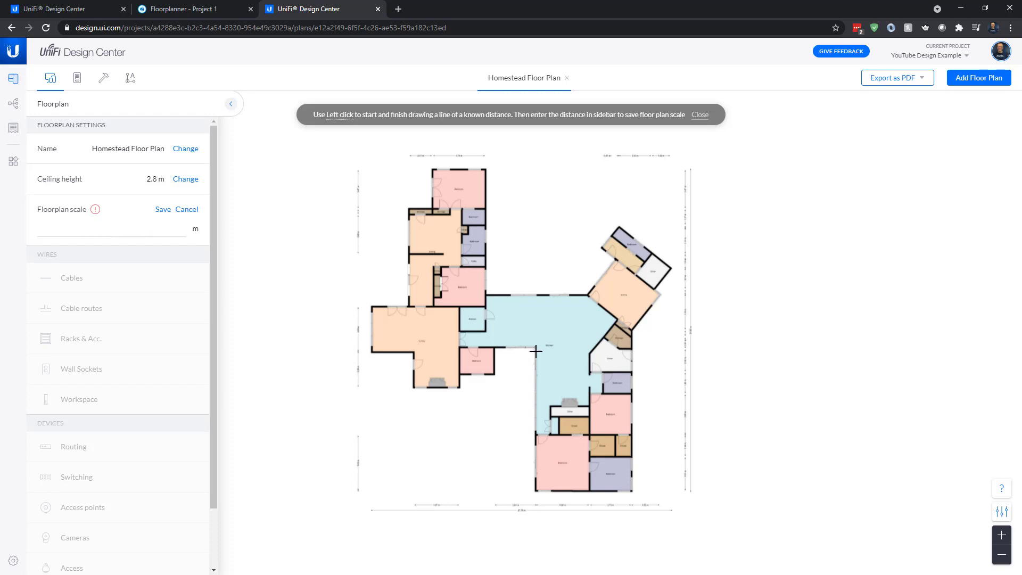
left_click(535, 433)
left_click(86, 230)
type("4.5")
left_click(162, 210)
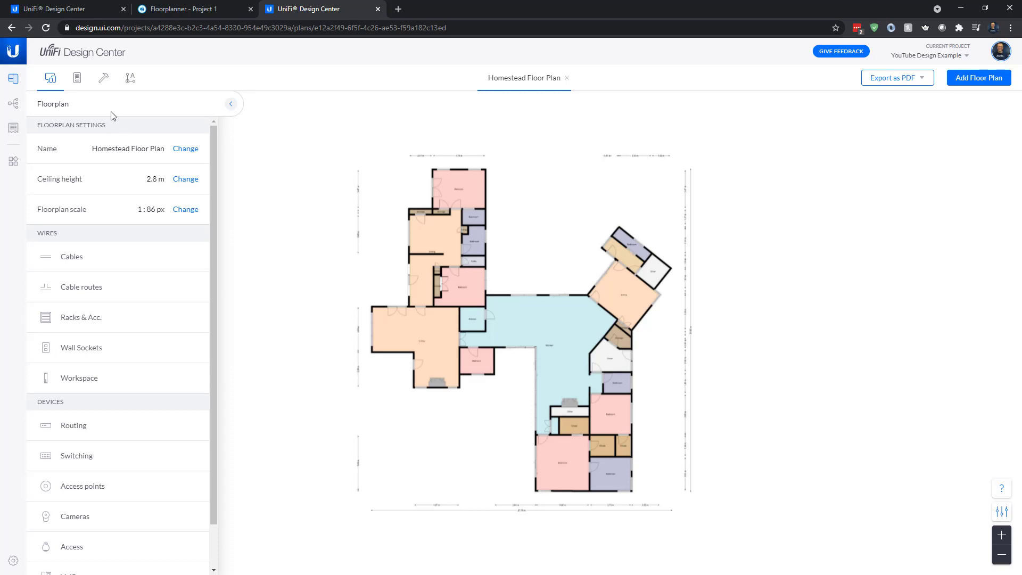
- Trace outer walls from the large living room's lower-left corner up around the upper living room to the storage closets
left_click(105, 81)
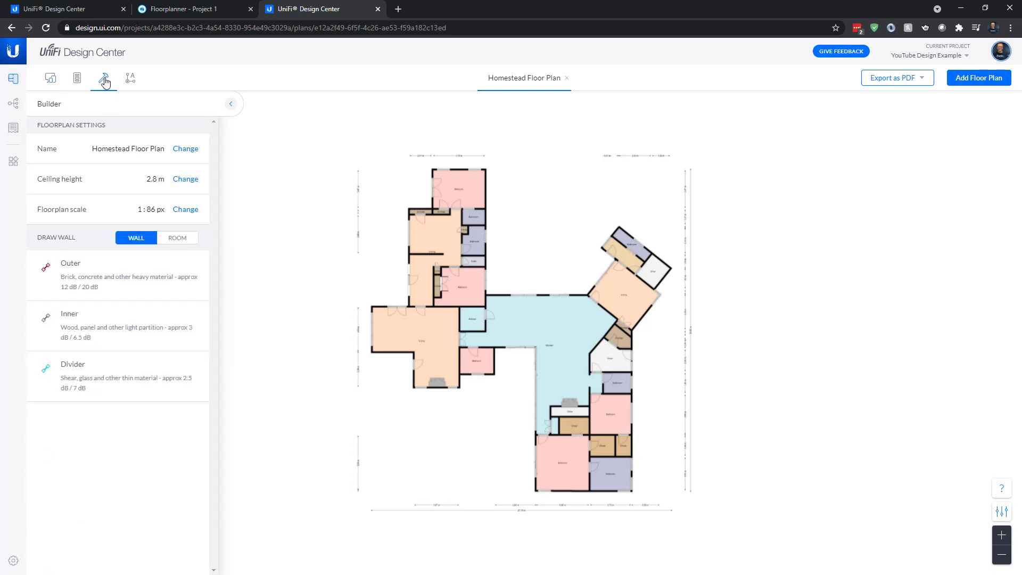
left_click(89, 279)
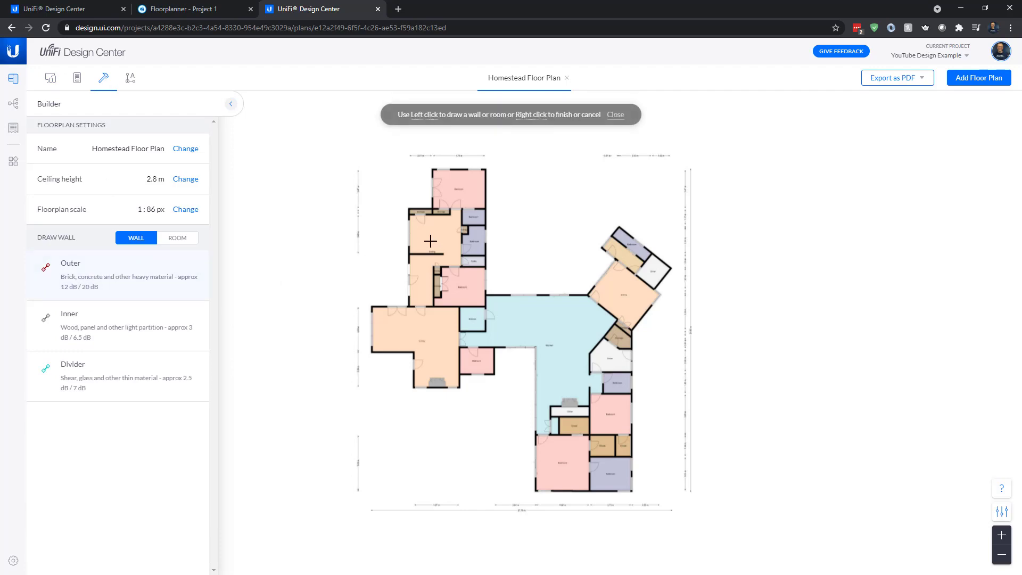
scroll(428, 243, "up", 3)
scroll(428, 243, "down", 3)
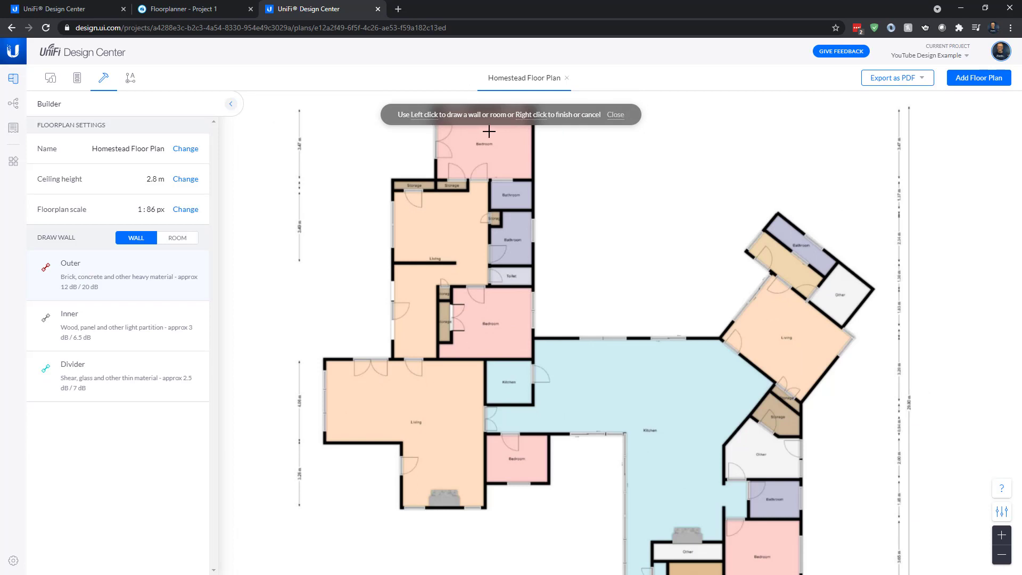
left_click(323, 443)
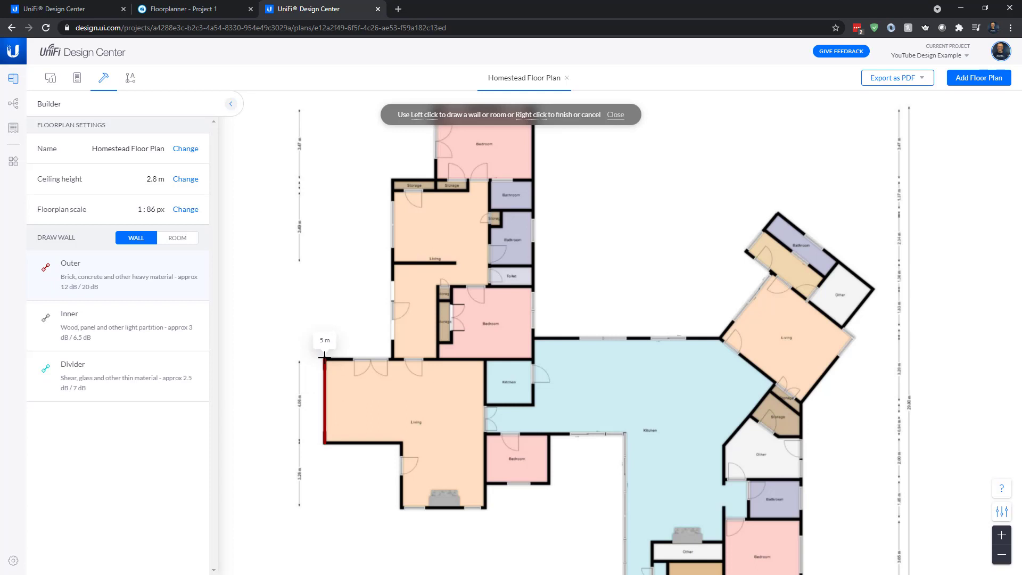
left_click(323, 358)
left_click(392, 360)
left_click(393, 179)
left_click(437, 179)
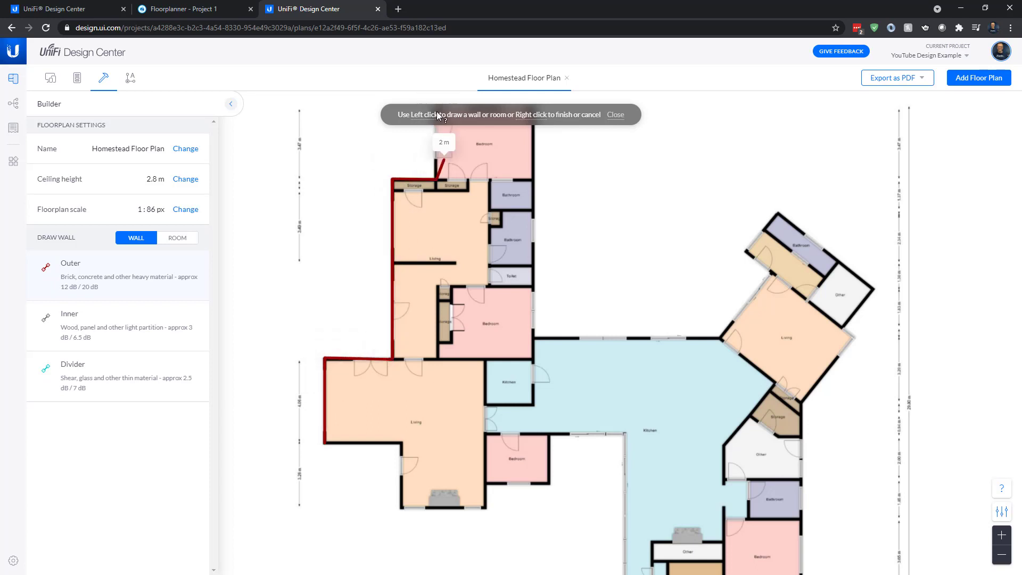
- Continue the outer wall around the uppermost bedroom, along the large kitchen's upper side and around the angled wing
scroll(447, 166, "down", 3)
left_click(441, 134)
left_click(496, 135)
left_click(496, 261)
left_click(598, 260)
left_click(625, 225)
left_click(611, 213)
left_click(629, 193)
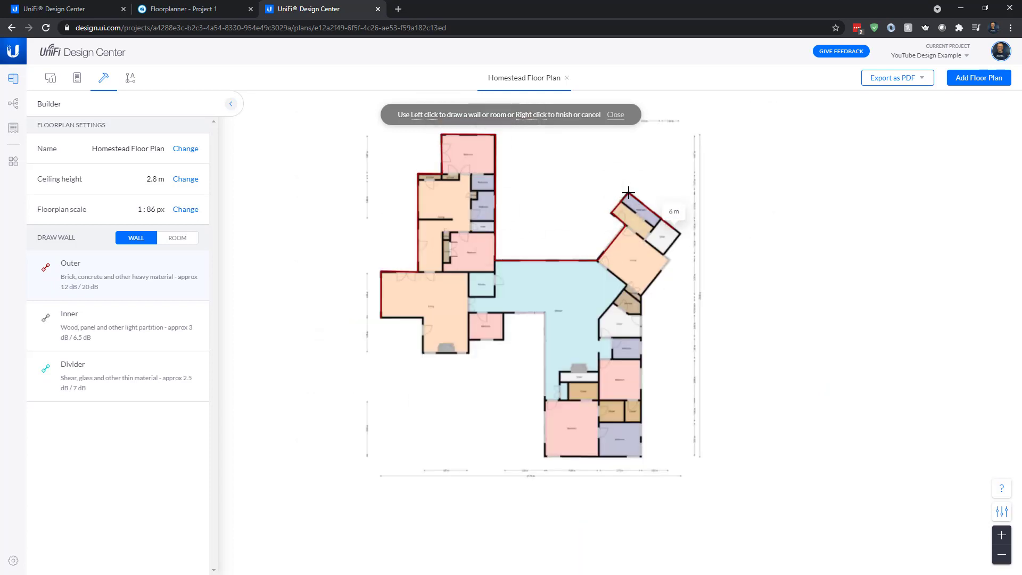
left_click(671, 261)
left_click(641, 296)
- Continue the outer wall down the bedroom wing, around its lower end and back past the small bedroom toward the large living room
scroll(643, 456, "up", 2)
left_click(640, 456)
left_click(503, 457)
left_click(504, 253)
left_click(445, 253)
left_click(445, 293)
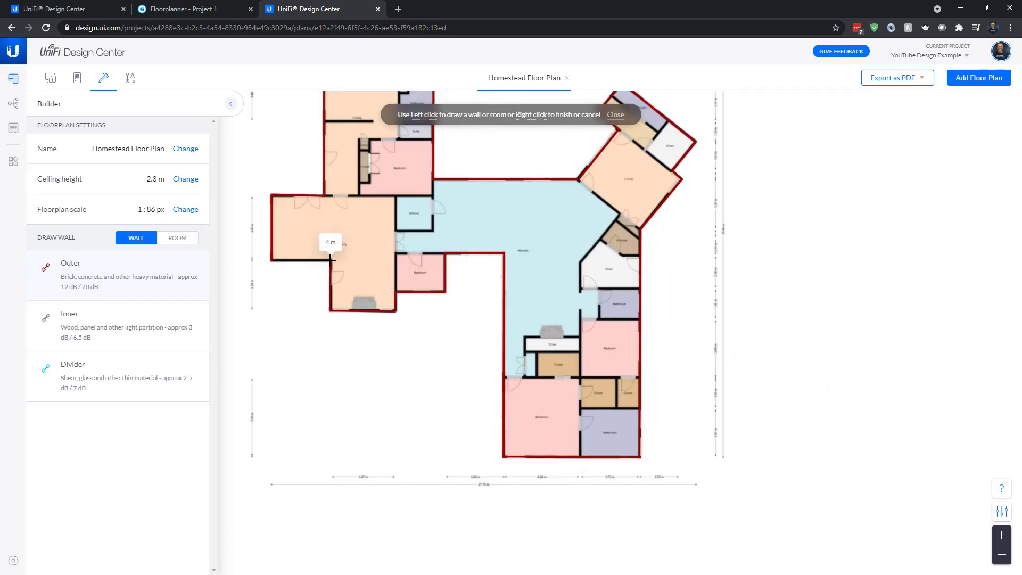
left_click(270, 260)
right_click(270, 261)
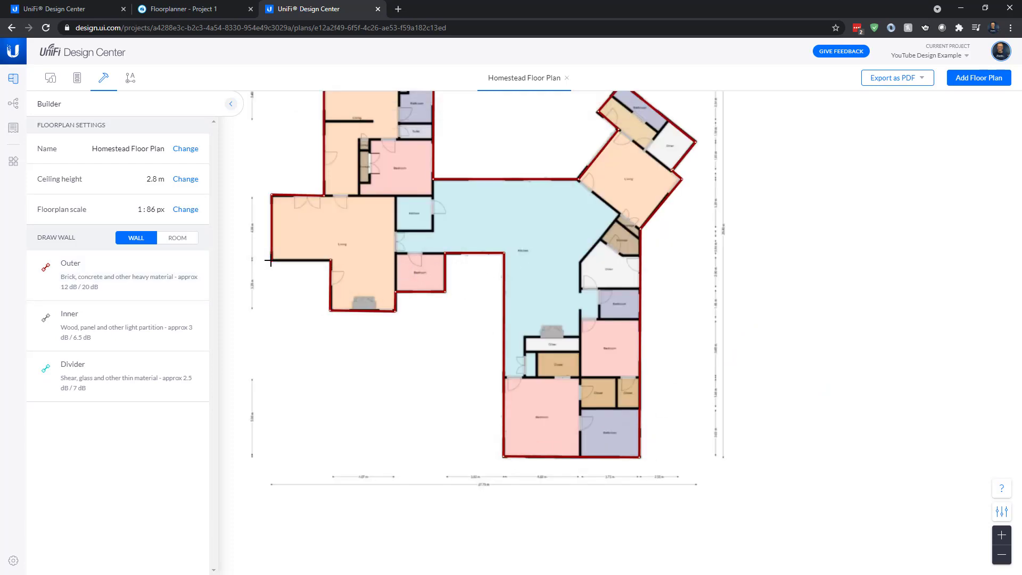
- Trace inner walls for the upper living room's partition and the storage closets below the uppermost bedroom
left_click_drag(422, 326, 489, 426)
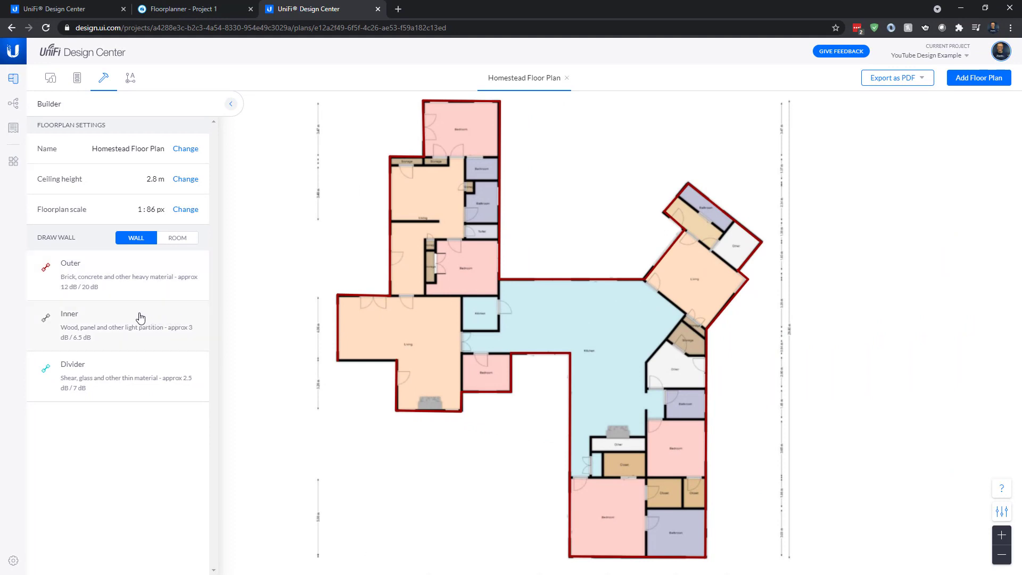
left_click(164, 318)
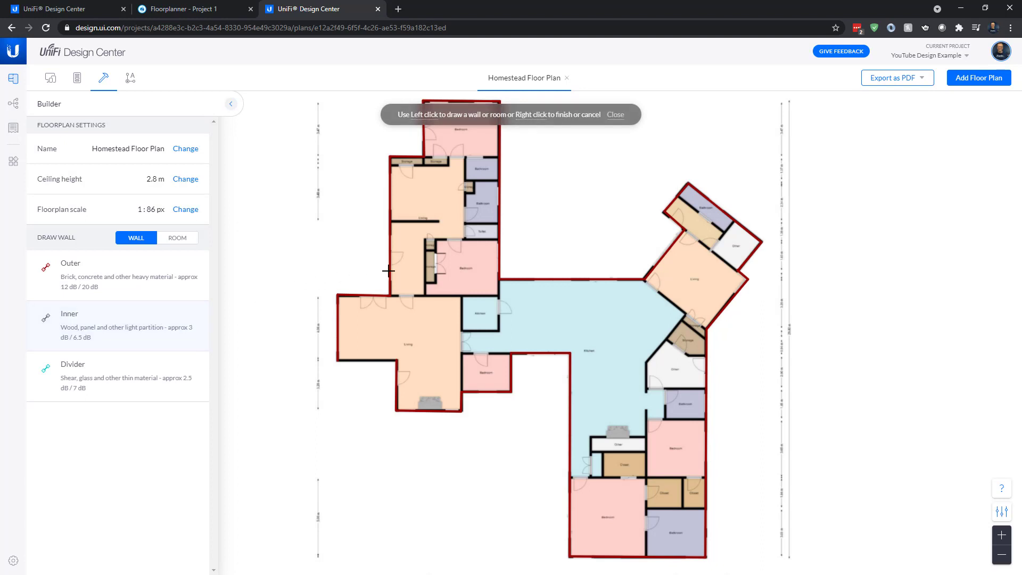
left_click(391, 221)
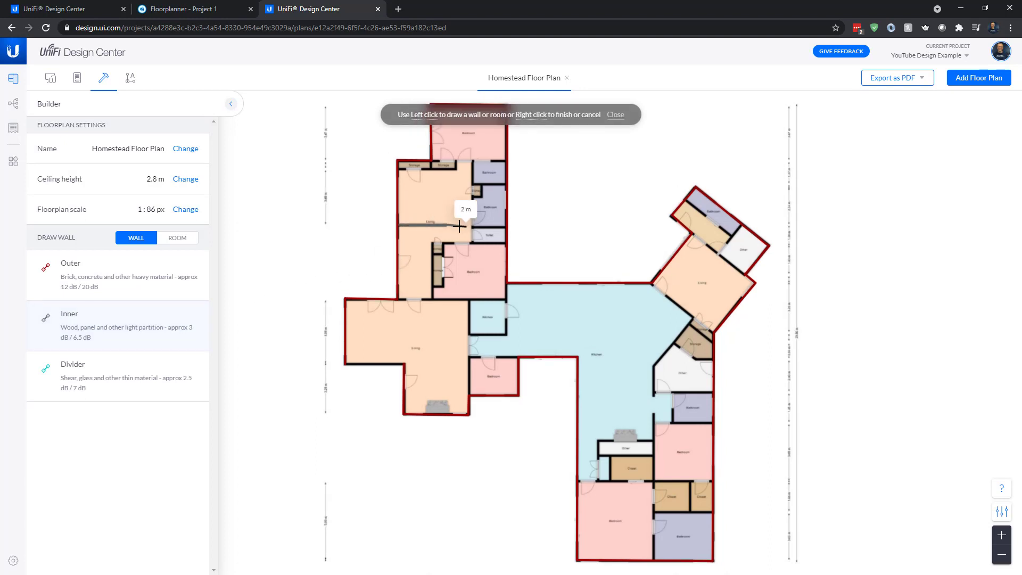
left_click(446, 225)
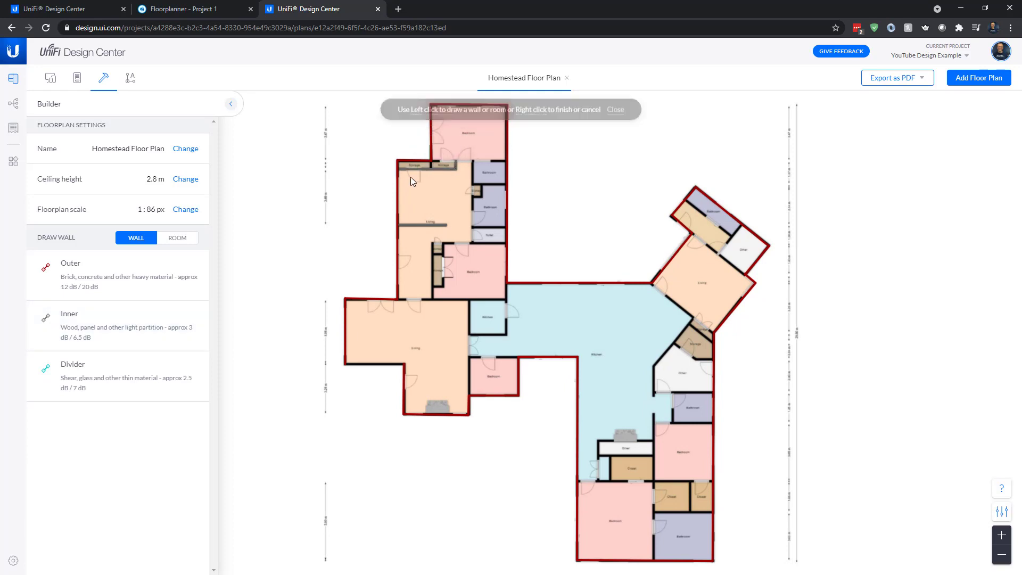
mouse_move(507, 160)
left_mouse_down()
mouse_move(540, 159)
mouse_move(518, 169)
left_mouse_up()
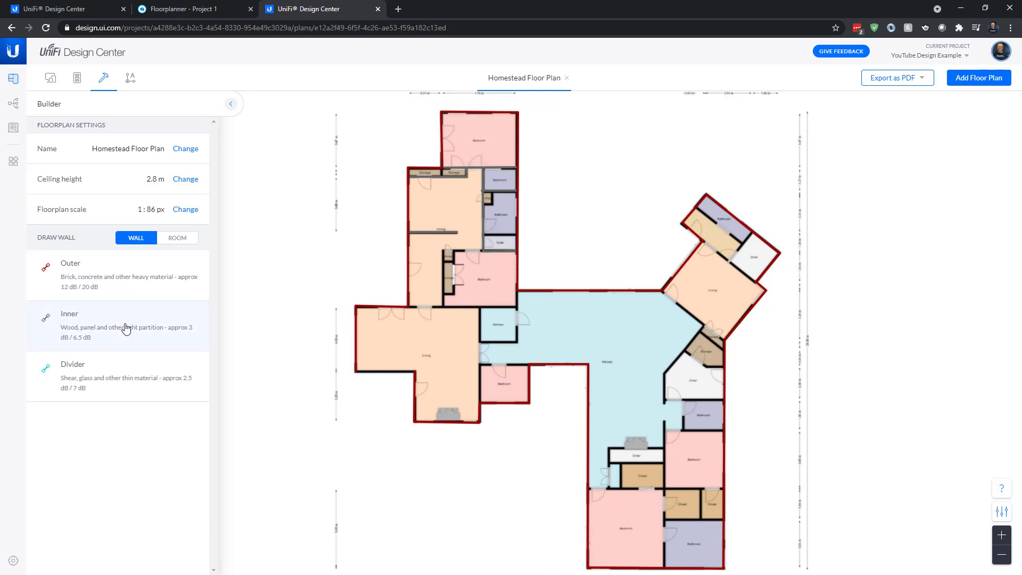
- Trace inner walls around the bedroom above the small kitchen and around the small kitchen itself
left_click(442, 250)
left_click(443, 308)
left_click(409, 307)
right_click(410, 307)
left_click(443, 308)
left_click(517, 307)
left_click(517, 343)
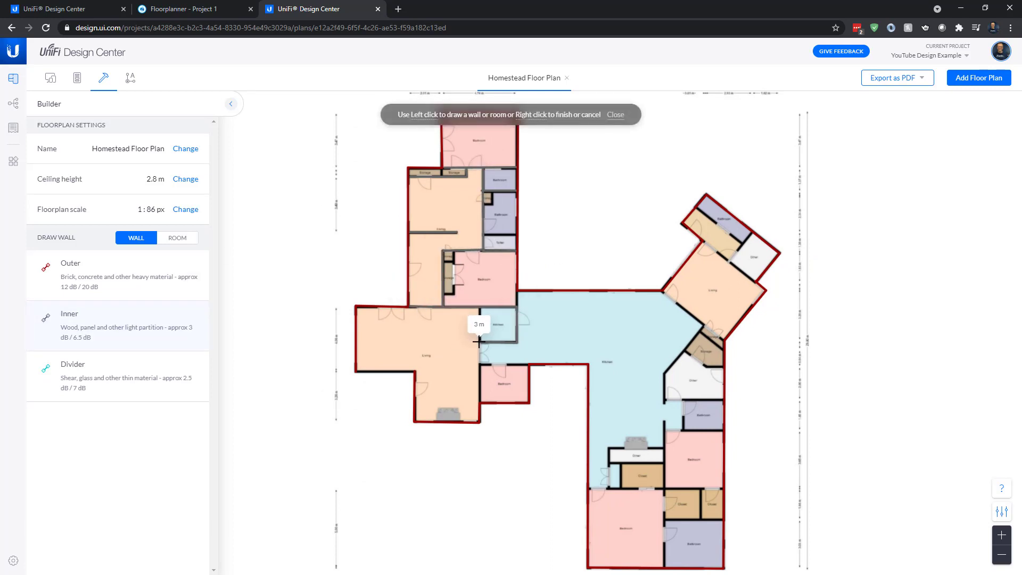
left_click(480, 342)
left_click(479, 309)
- Trace inner walls for the toilet, the closet beside the bathroom and the upper side of the small bedroom
left_click(484, 235)
left_click(517, 234)
left_click(484, 205)
left_click(493, 205)
left_click(492, 192)
left_click(528, 365)
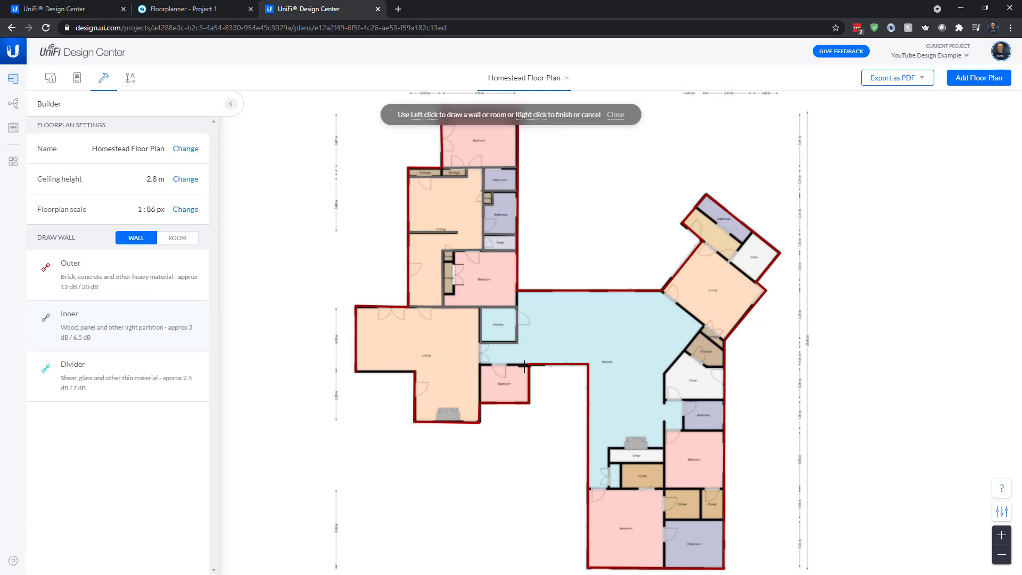
left_click(480, 365)
- Trace inner walls for the bathroom, hallway and adjoining room at the top of the angled wing
left_click(118, 326)
left_click(696, 208)
left_click(744, 244)
right_click(743, 244)
left_click(756, 282)
left_click(701, 242)
left_click(730, 261)
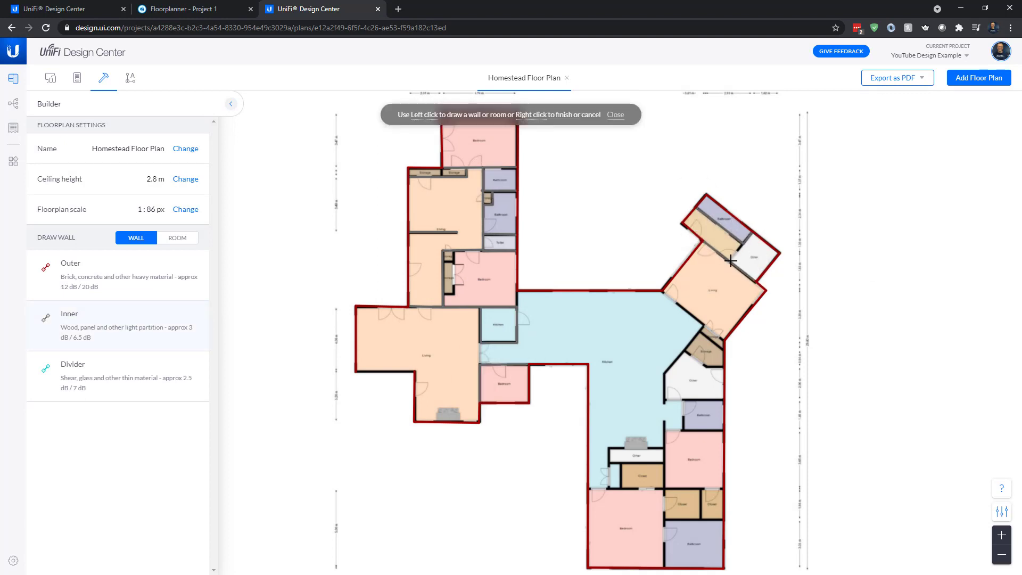
- Trace inner walls between the angled living room and large kitchen, and around the storage rooms below it
left_click(663, 291)
left_click(703, 327)
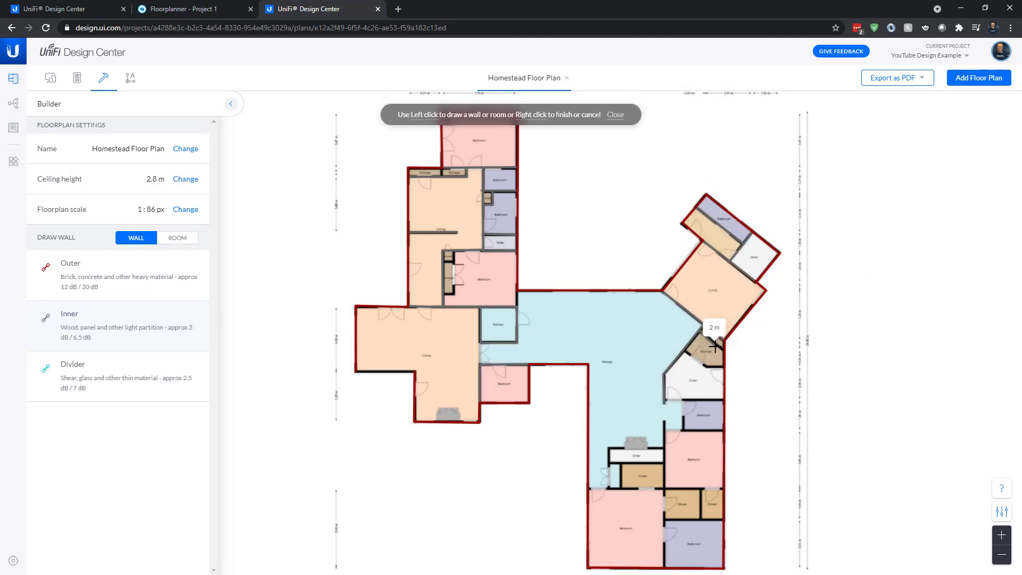
left_click(705, 367)
left_click(724, 367)
right_click(598, 374)
- Trace inner walls around the bathroom between the room marked Other and the bedroom in the lower wing
left_click(118, 325)
left_click(664, 400)
left_click(723, 400)
right_click(723, 400)
left_click(118, 325)
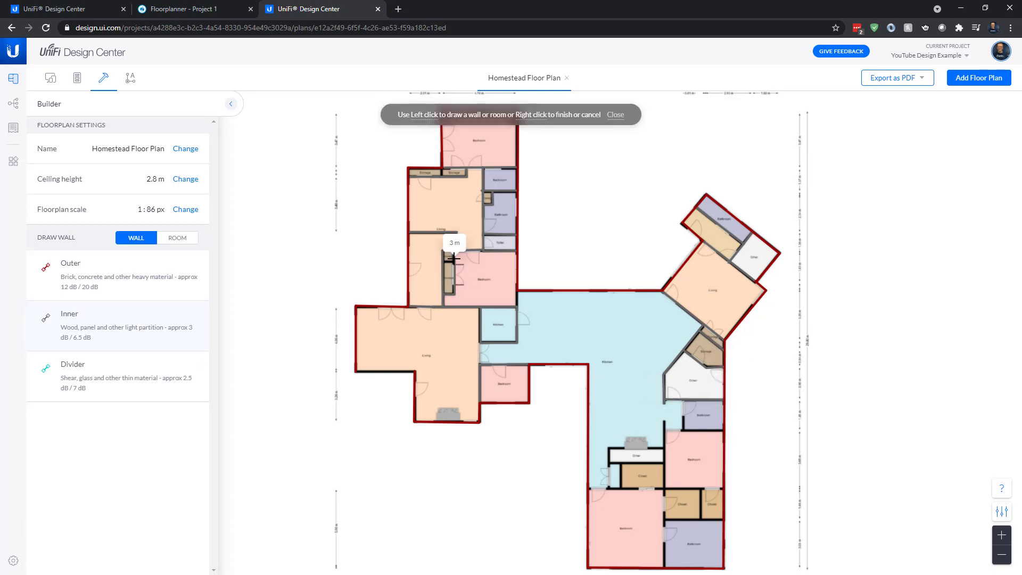
left_click(683, 399)
left_click(683, 430)
left_click(723, 431)
right_click(723, 430)
- Trace the long inner wall beside the large lower bedroom and the cross wall along that bedroom's upper side
left_click(664, 422)
left_click(664, 566)
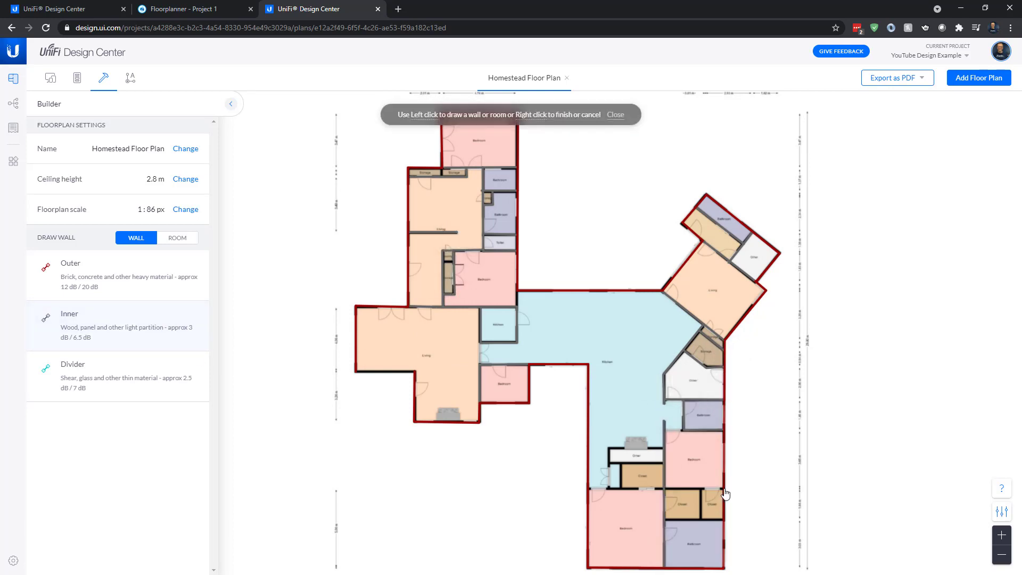
left_click(724, 488)
left_click(588, 488)
- Trace inner walls between the two closets and the bathroom at the lower end of the bedroom wing
left_click(665, 519)
left_click(724, 519)
right_click(723, 519)
left_click(701, 519)
left_click(701, 488)
right_click(700, 488)
- Trace inner walls around the narrow room marked Other behind the kitchen fireplace and the closet below it
left_click(664, 448)
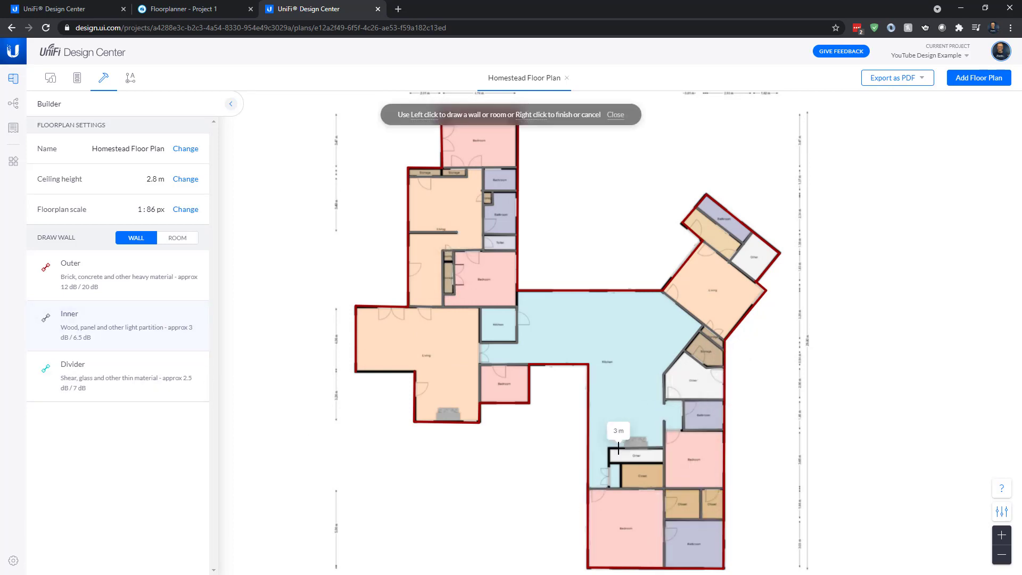
left_click(609, 448)
left_click(609, 489)
left_click(608, 463)
left_click(663, 464)
right_click(664, 464)
left_click(175, 341)
left_click(621, 463)
left_click(621, 488)
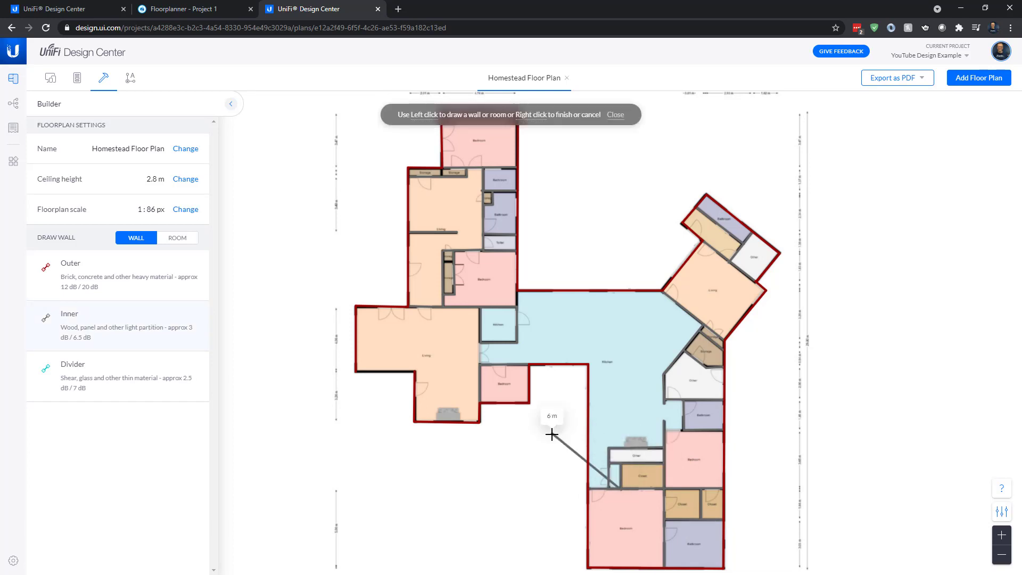
right_click(552, 433)
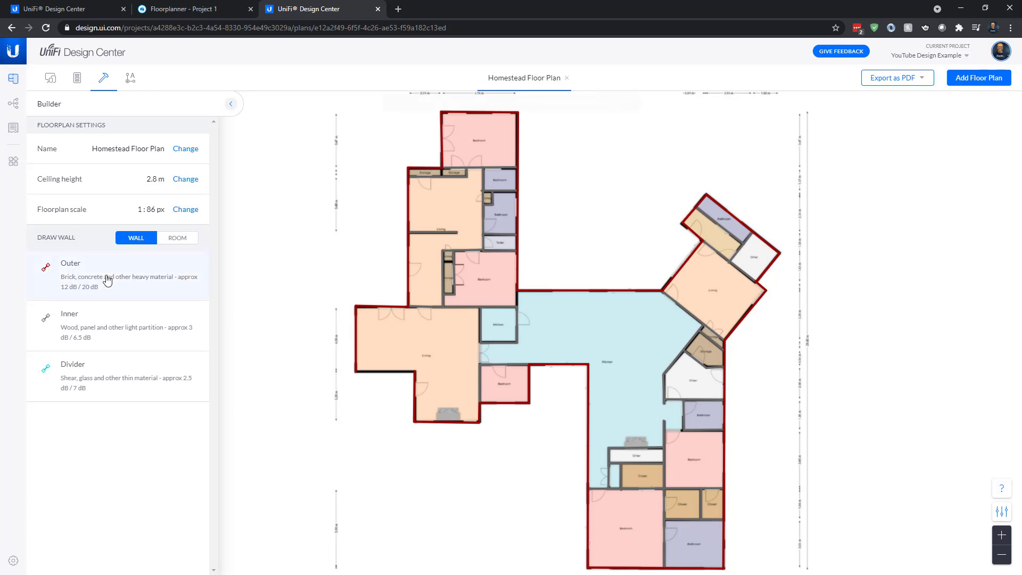
- Add the missing outer wall along the lower-left side of the large living room
left_click(415, 372)
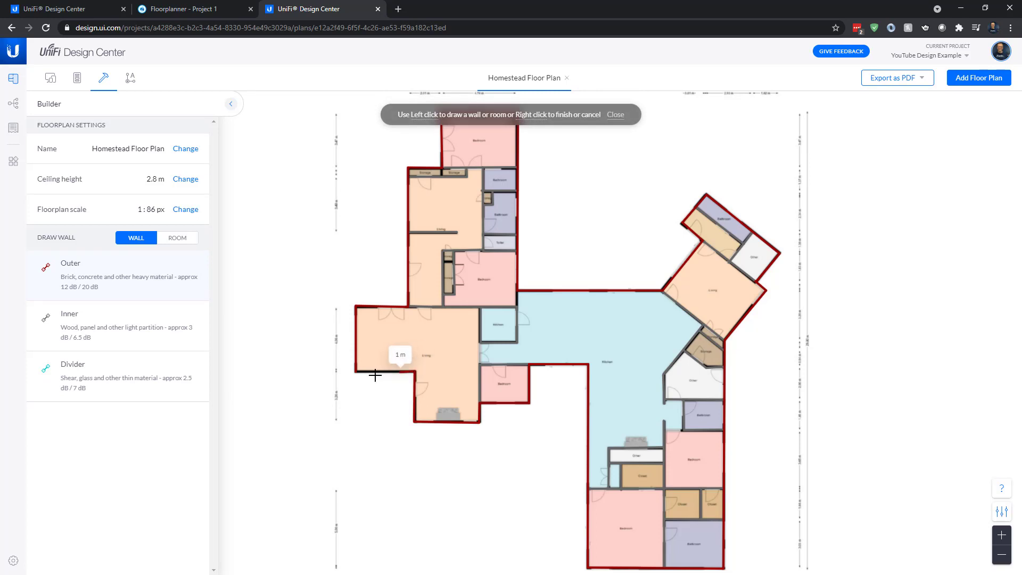
left_click(356, 371)
right_click(357, 384)
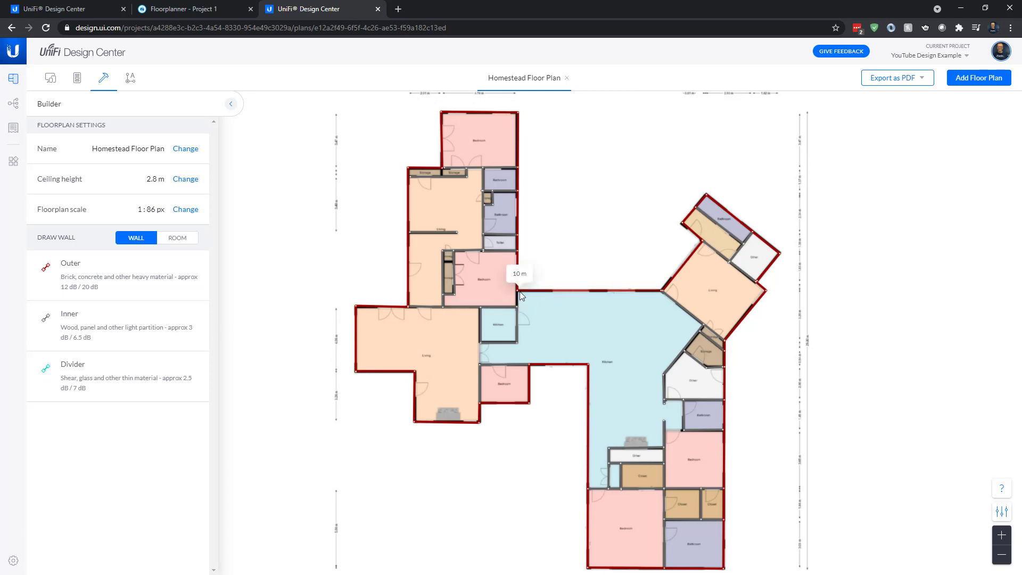
- Add an inner wall about 1 m long from the small kitchen up to the large kitchen's upper-left corner
left_click(91, 322)
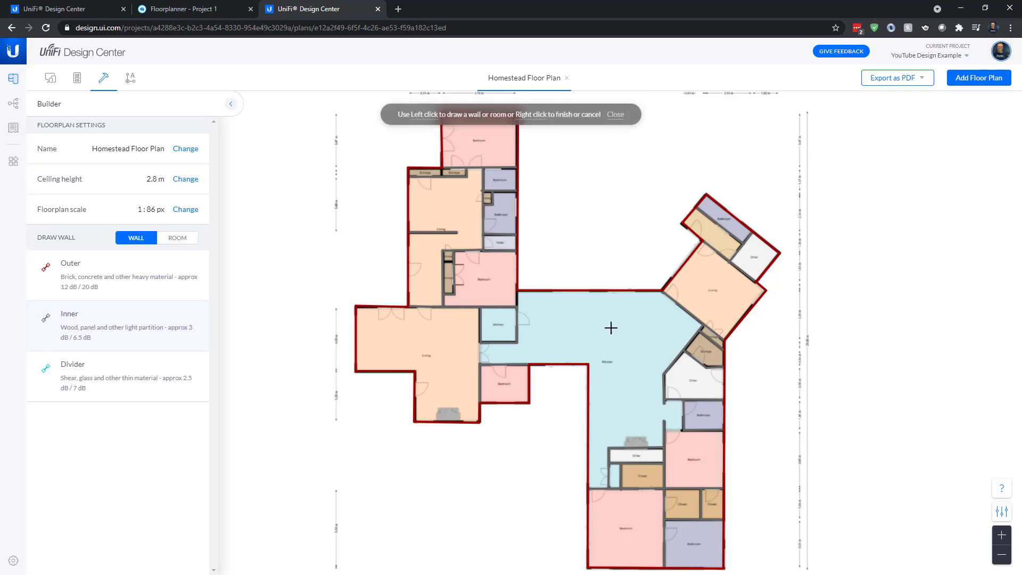
left_click(517, 312)
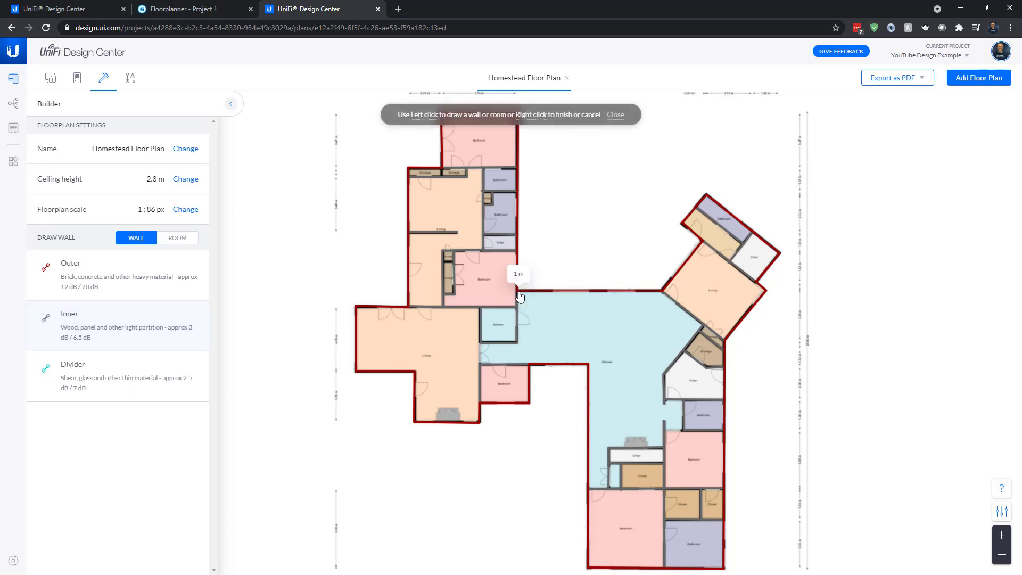
left_click(516, 292)
right_click(518, 296)
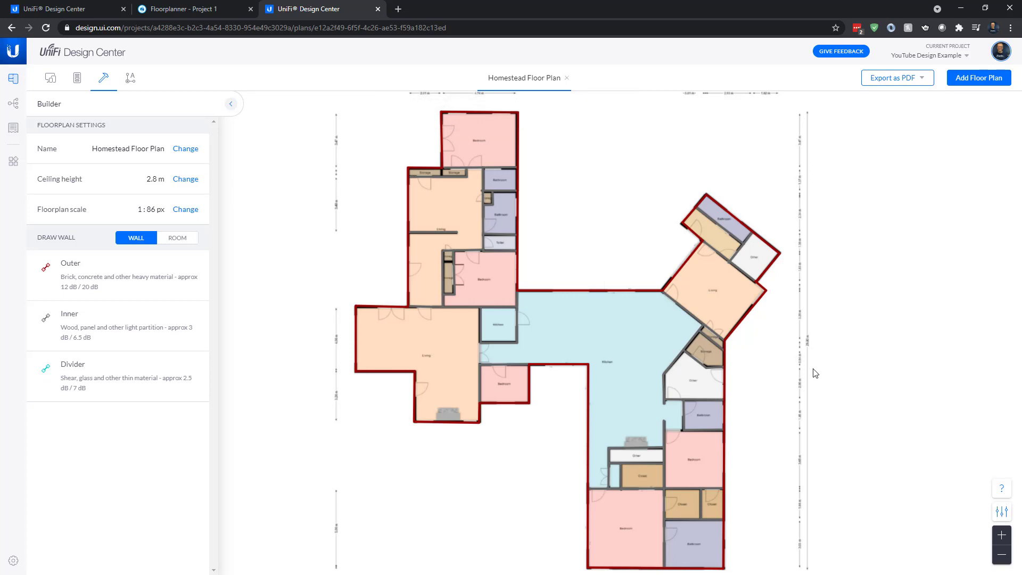
- Try out the plan opacity in the floor plan's display settings
left_click(1000, 511)
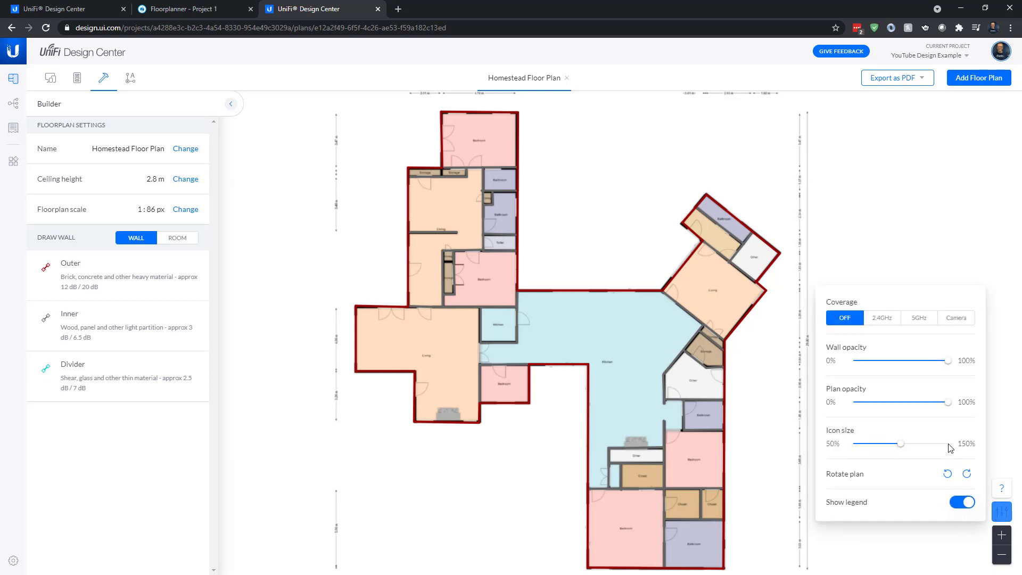
mouse_move(948, 402)
left_mouse_down()
mouse_move(859, 402)
mouse_move(944, 406)
left_mouse_up()
left_click(898, 545)
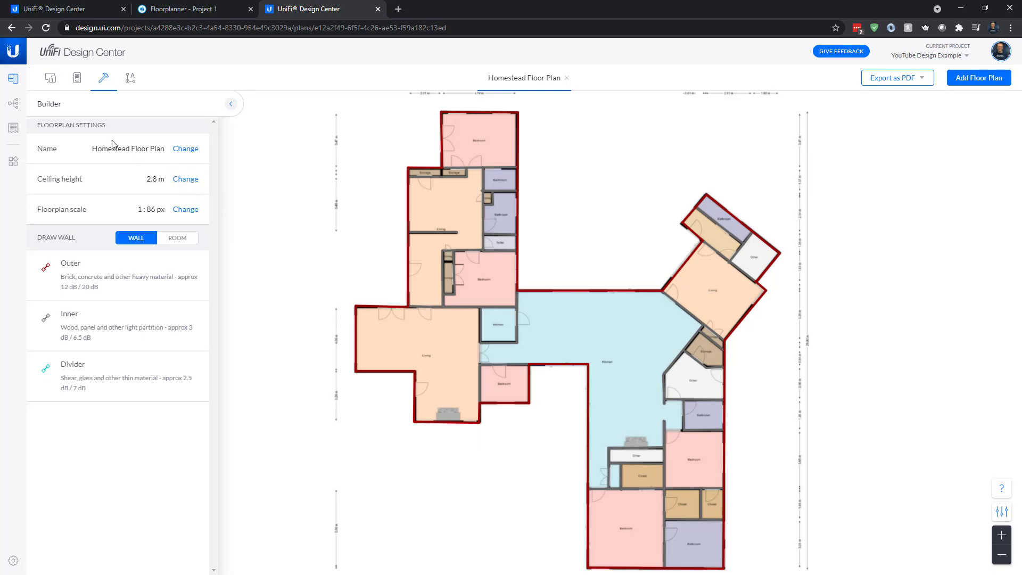
- Place an Existing 24U Communications Rack in the small storage room below the angled living room and open its rack layout
left_click(51, 79)
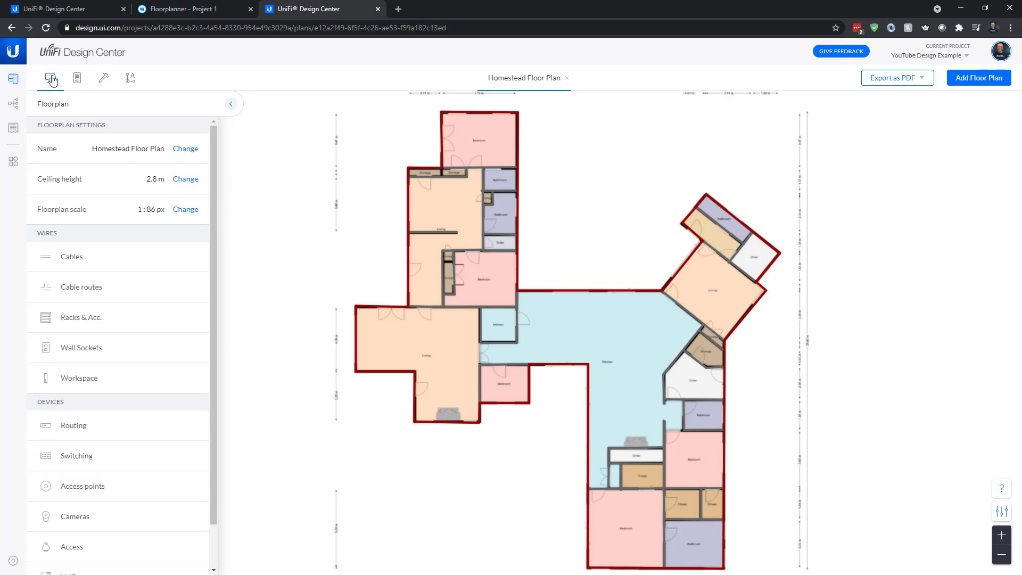
left_click(73, 319)
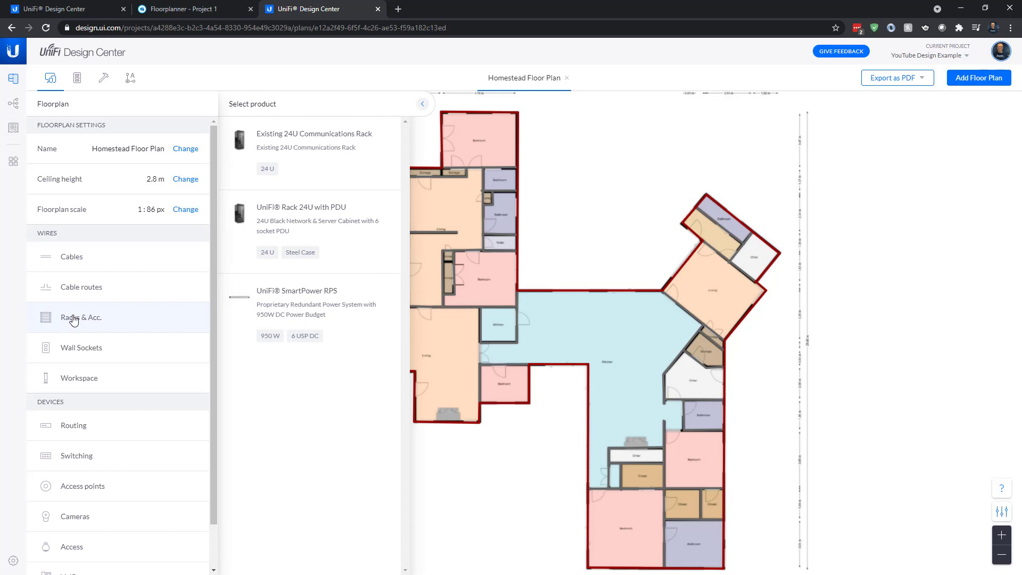
left_click(311, 144)
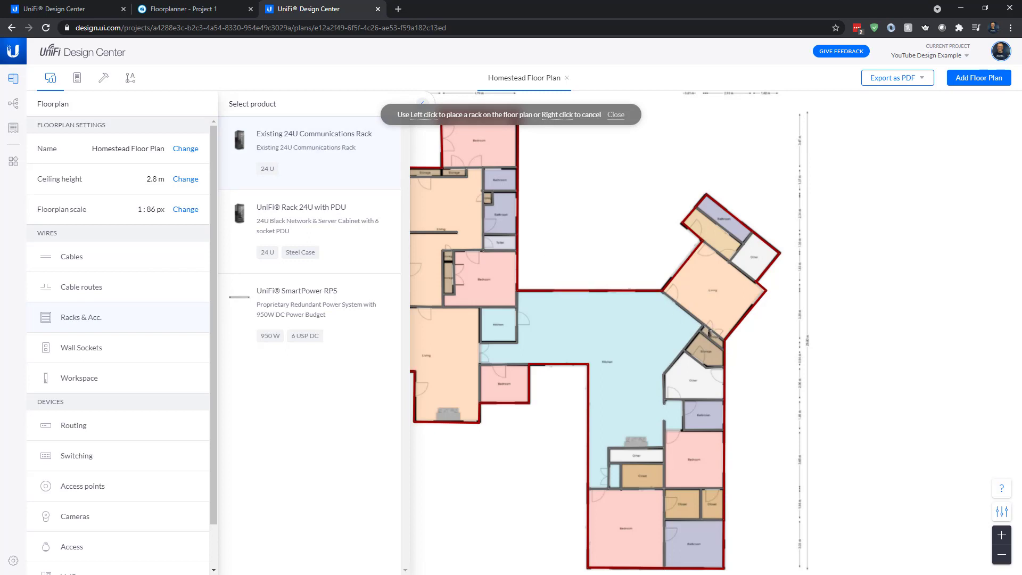
left_click(708, 330)
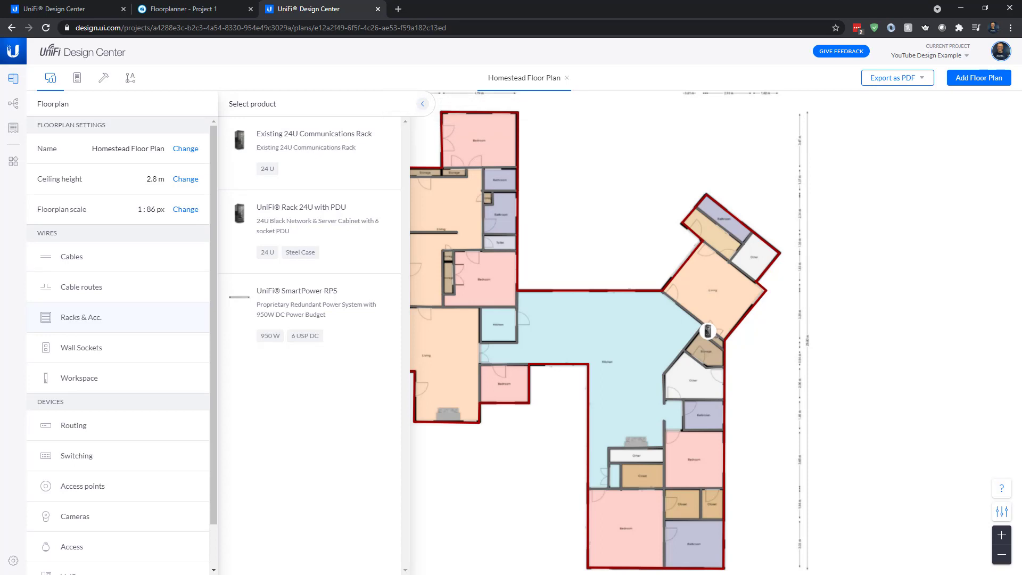
left_click(77, 79)
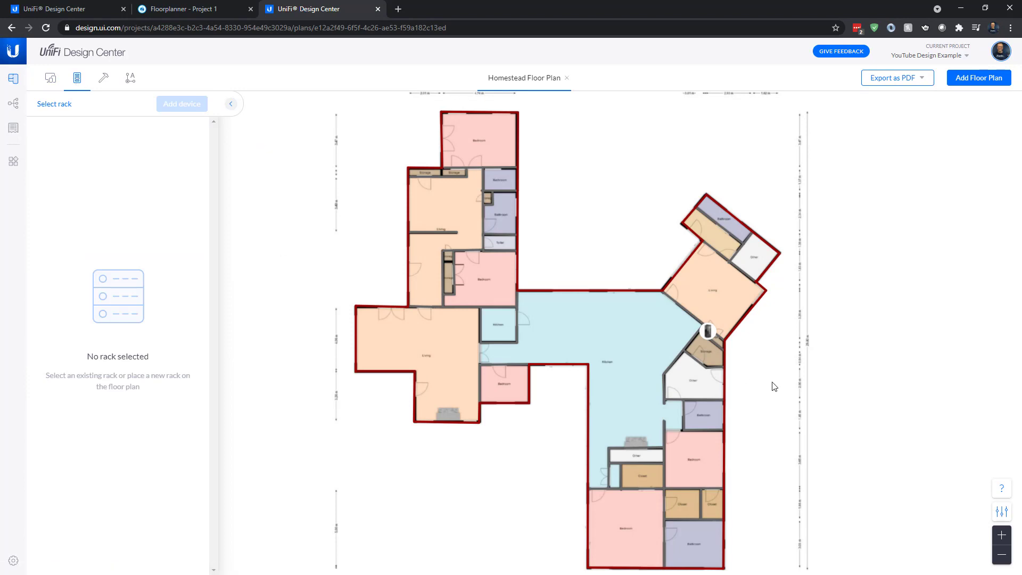
left_click(711, 336)
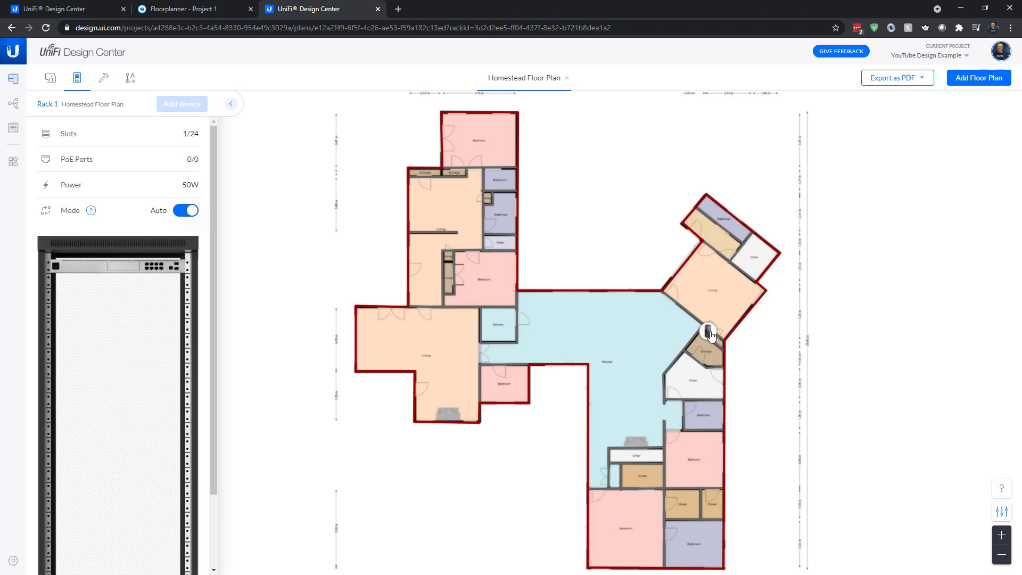
- Switch the rack to manual mode and add a UniFi USW 24 PoE Switch to it
left_click(186, 211)
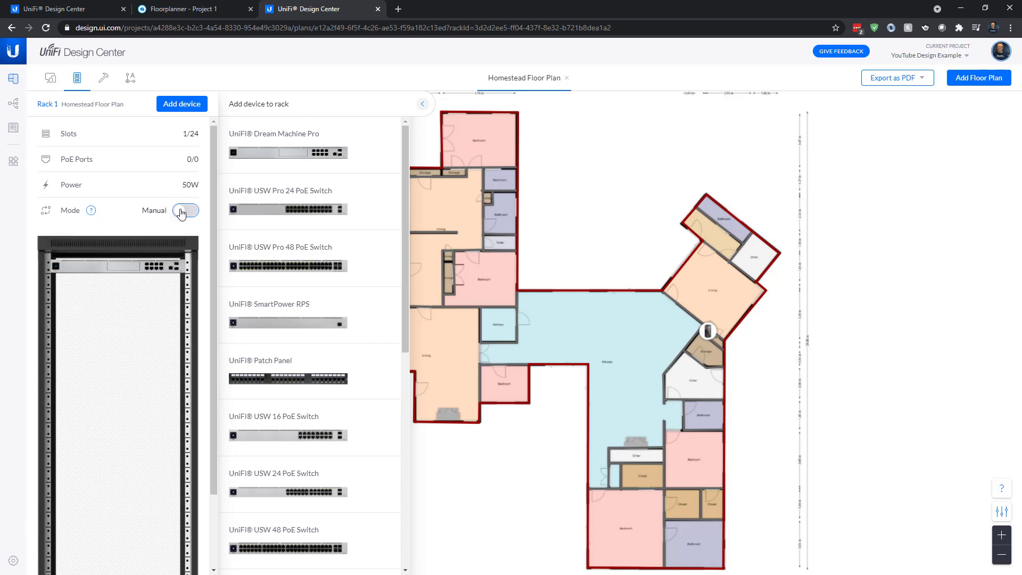
mouse_move(221, 213)
left_click(374, 479)
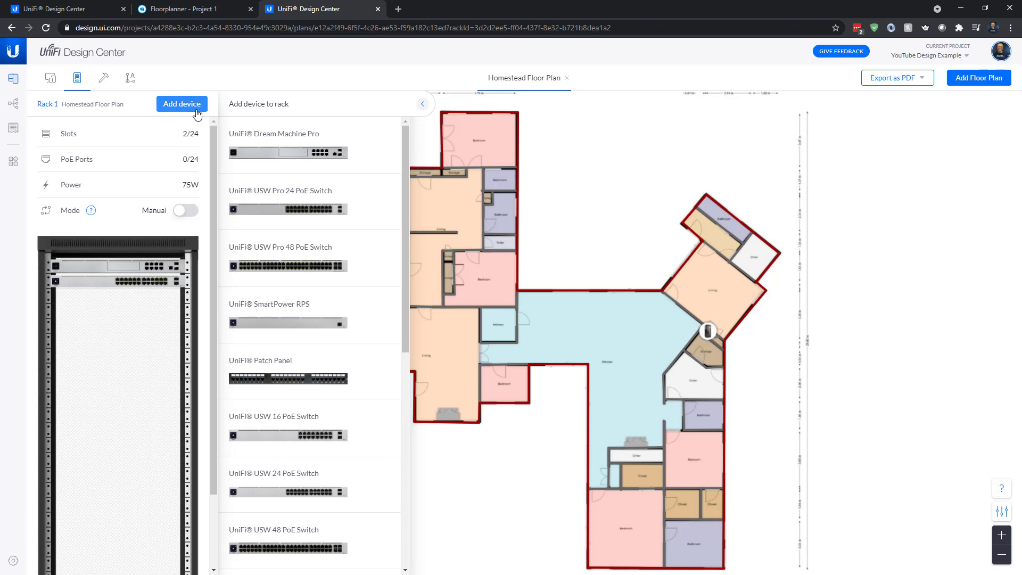
- Place UniFi AP AC LR access points in the middle of the angled living room and in the large living room's upper-left corner
left_click(50, 79)
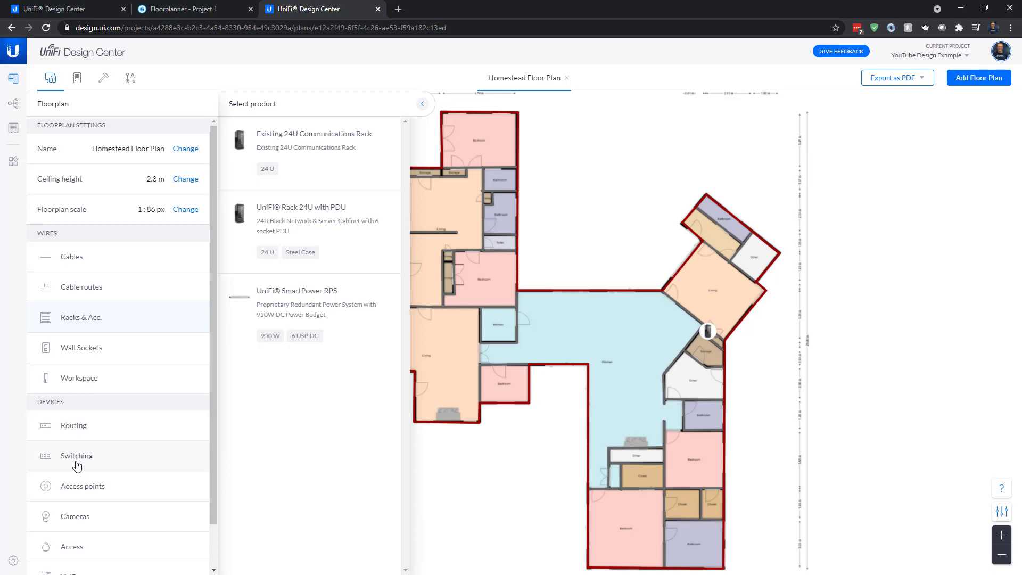
left_click(76, 489)
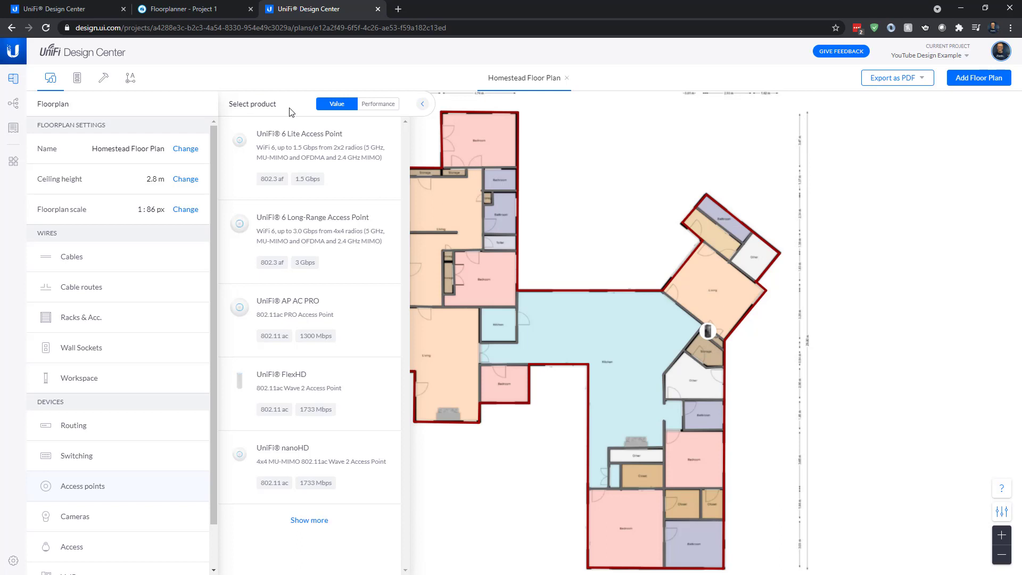
left_click(376, 104)
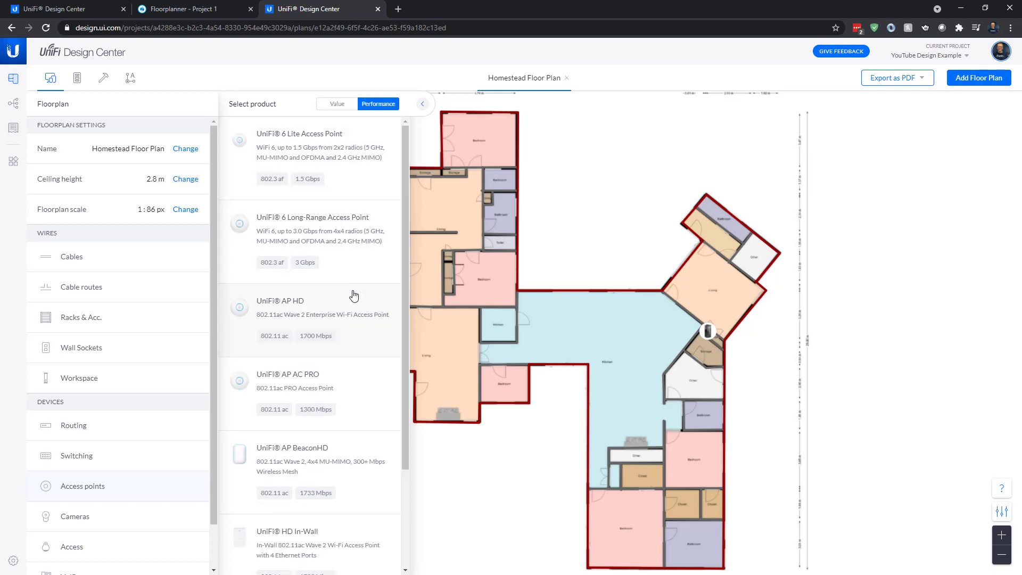
scroll(354, 294, "down", 3)
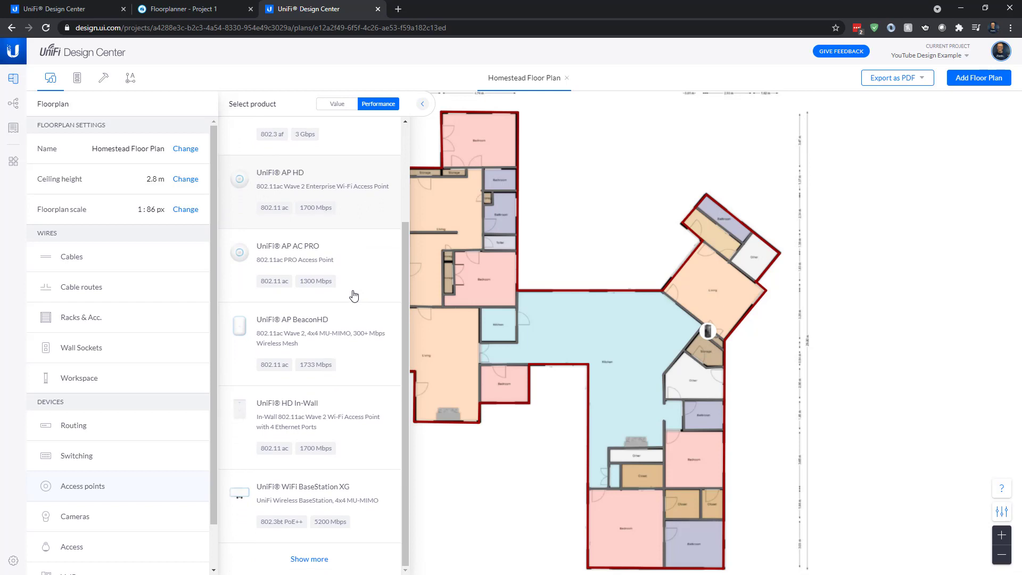
left_click(303, 559)
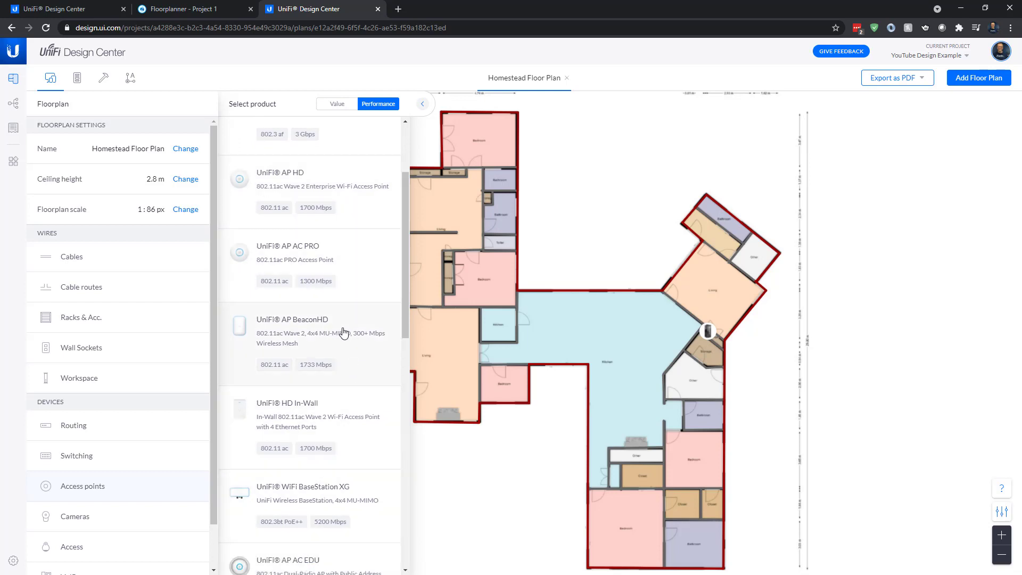
scroll(343, 333, "down", 4)
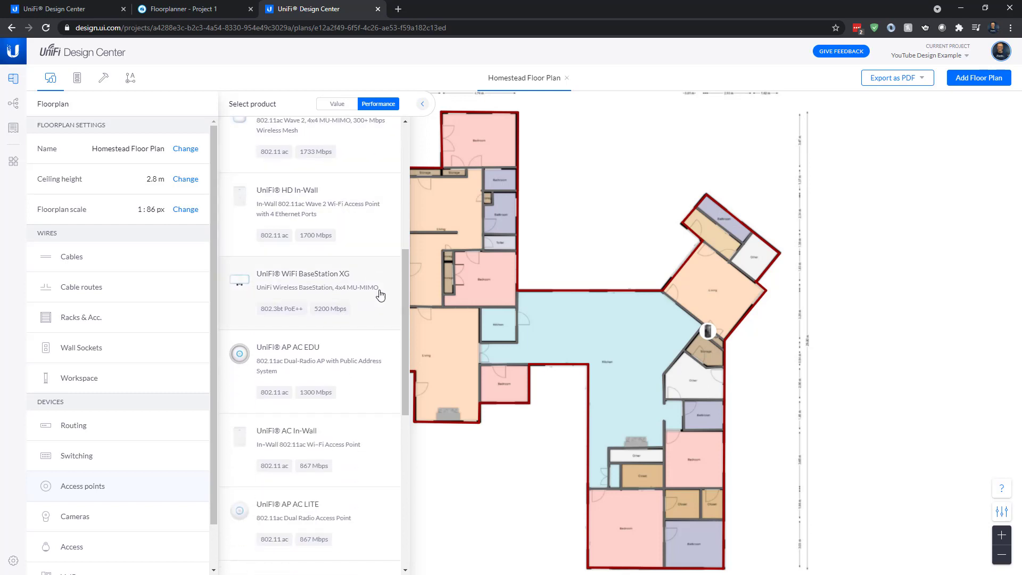
left_click_drag(407, 299, 400, 377)
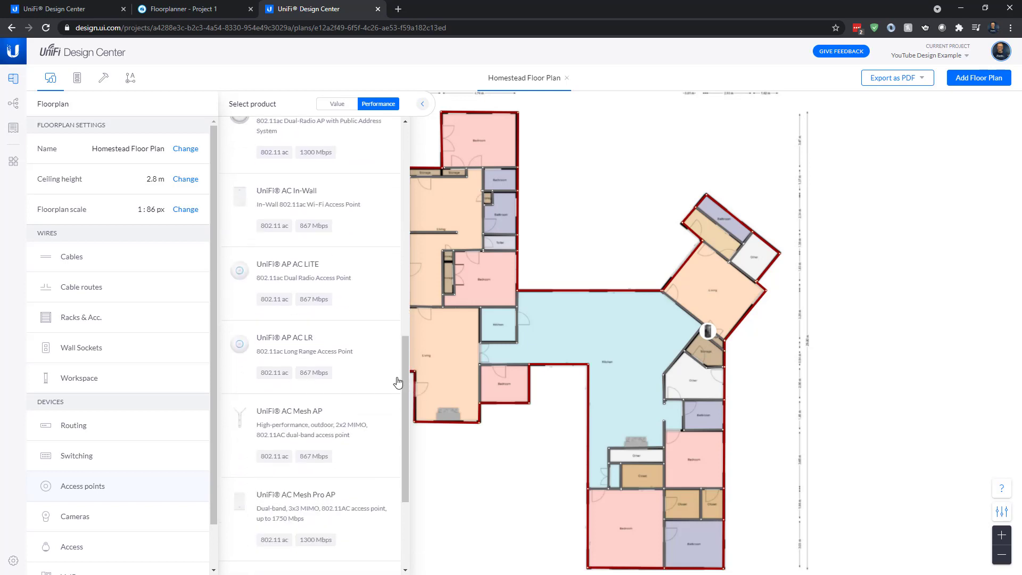
left_click(301, 348)
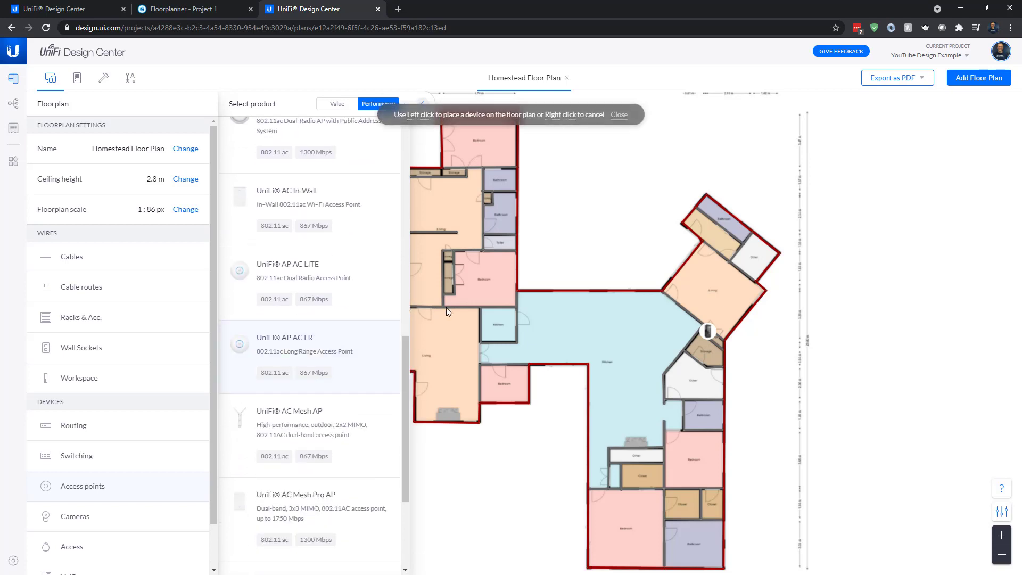
left_click(708, 288)
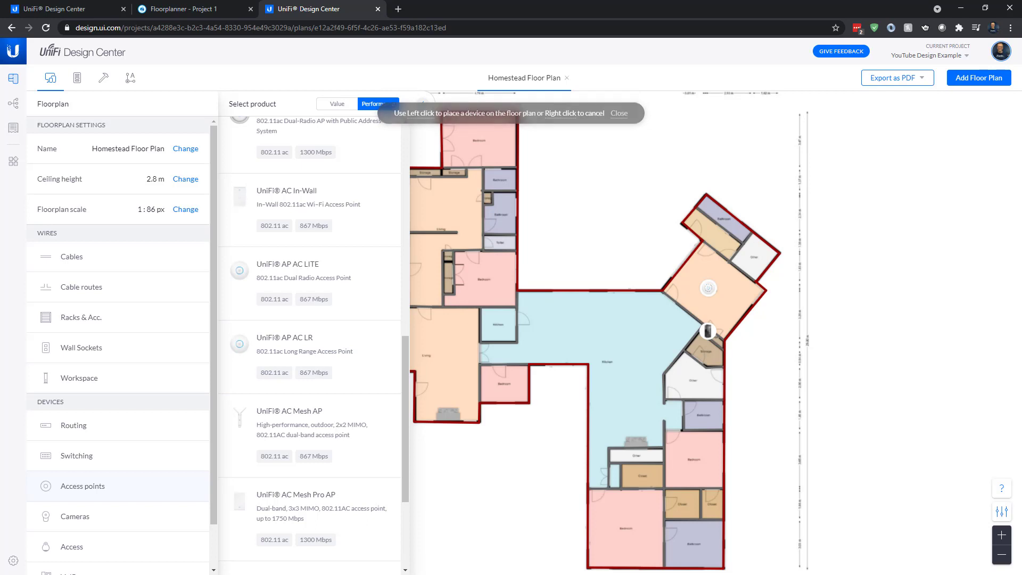
left_click(282, 346)
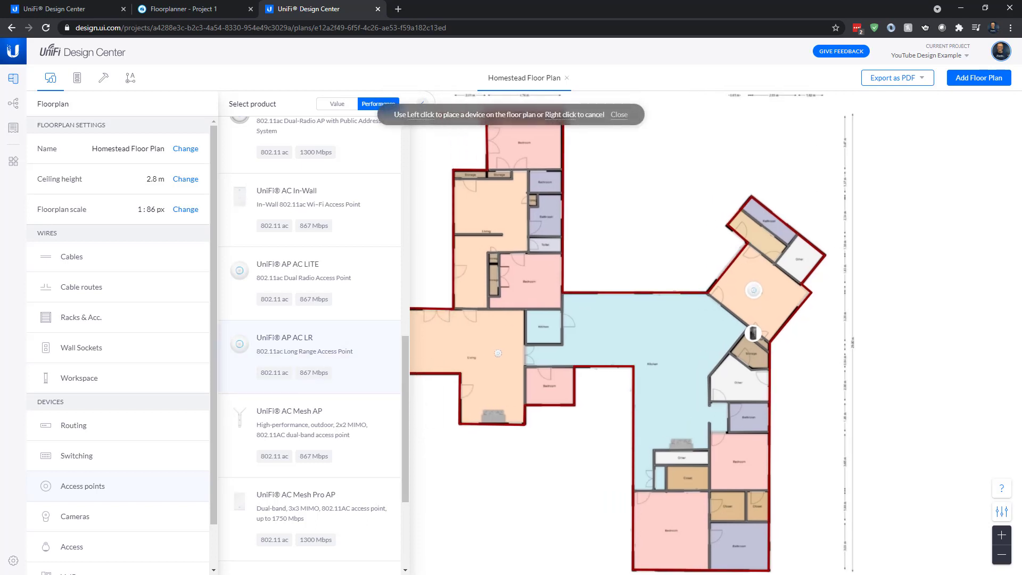
left_click(452, 328)
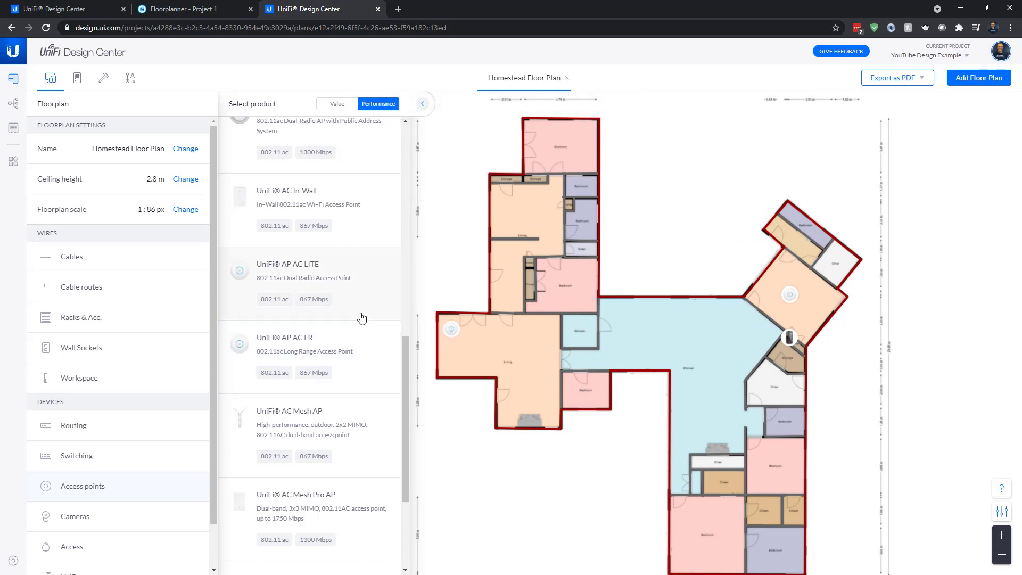
- Place a UniFi nanoHD access point from the Value selection in the large bedroom at the plan's lower end
scroll(368, 404, "down", 1)
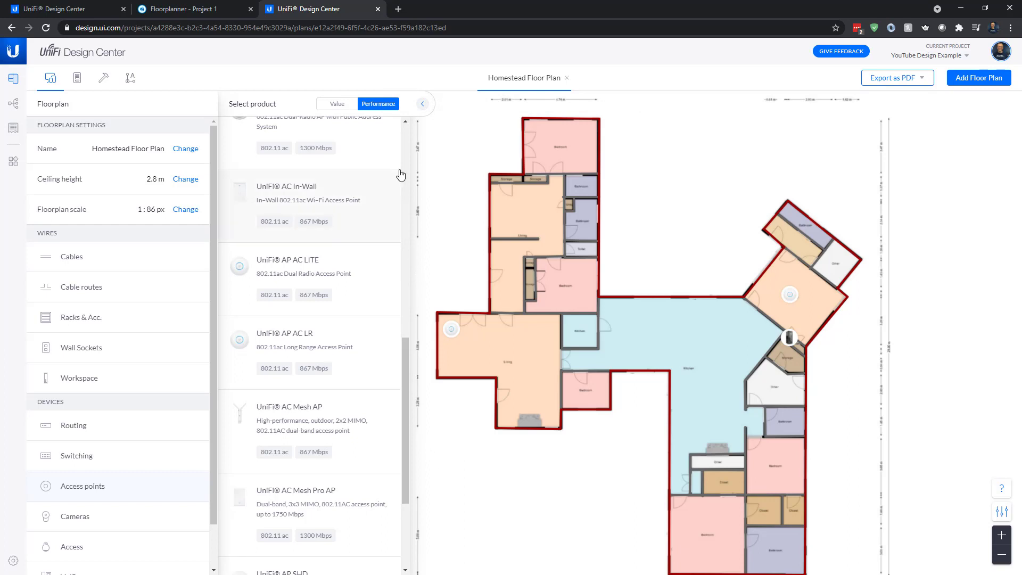
left_click(339, 104)
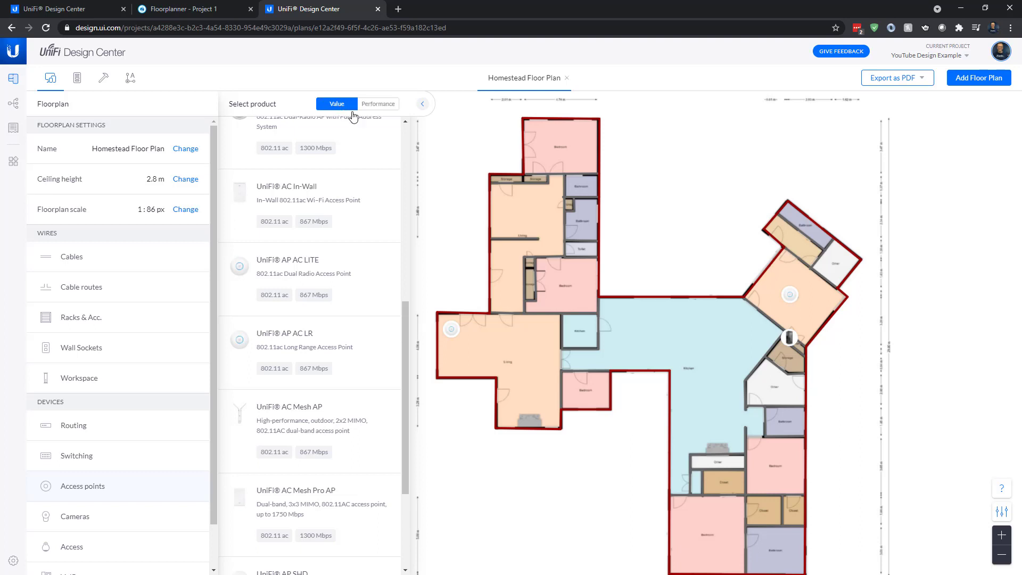
left_click_drag(407, 337, 408, 221)
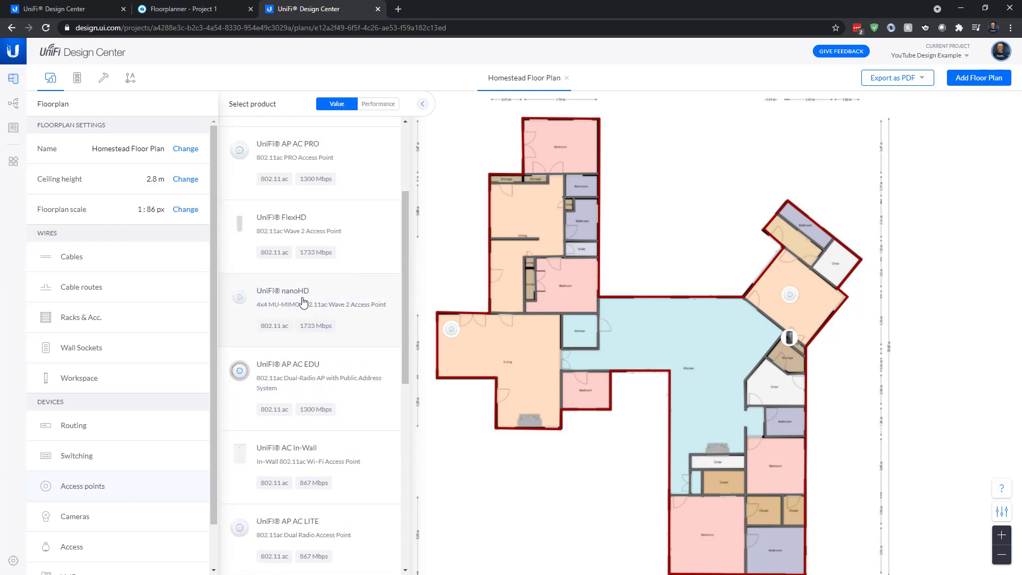
left_click(303, 302)
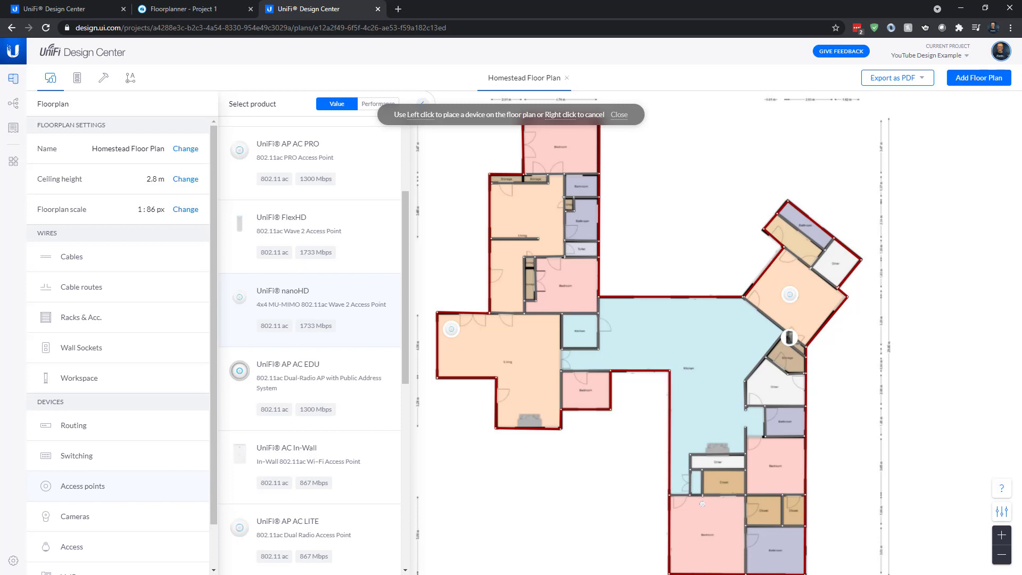
left_click(707, 510)
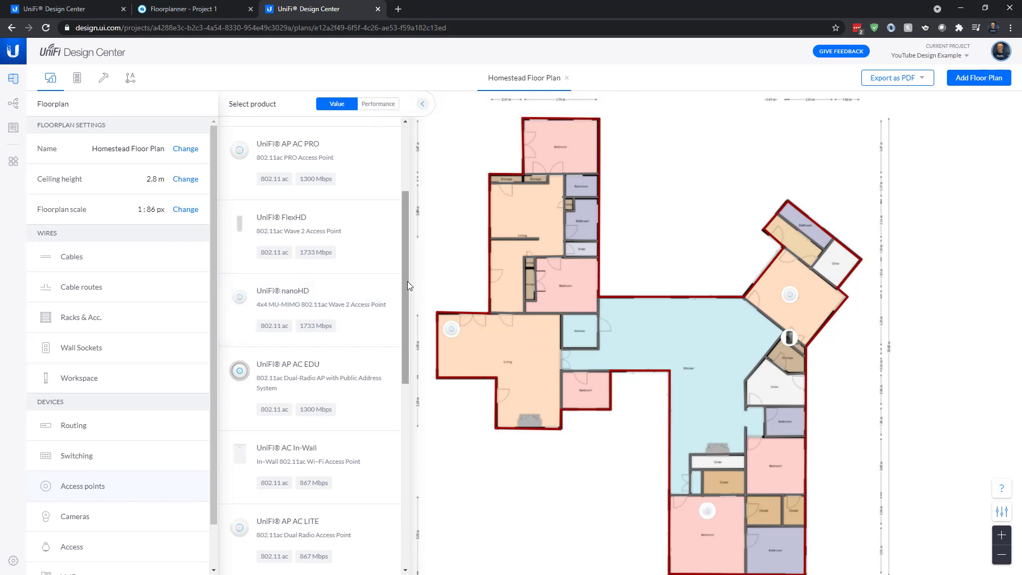
- Place a UniFi AC Mesh AP outdoors, just beyond the upper-right wall of the angled wing
left_click_drag(407, 281, 422, 456)
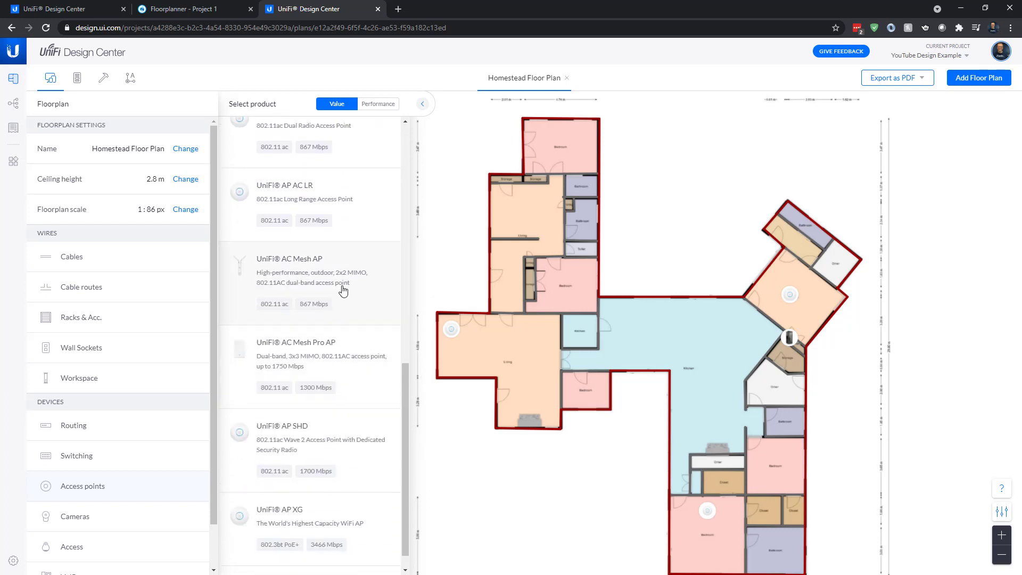
left_click(303, 272)
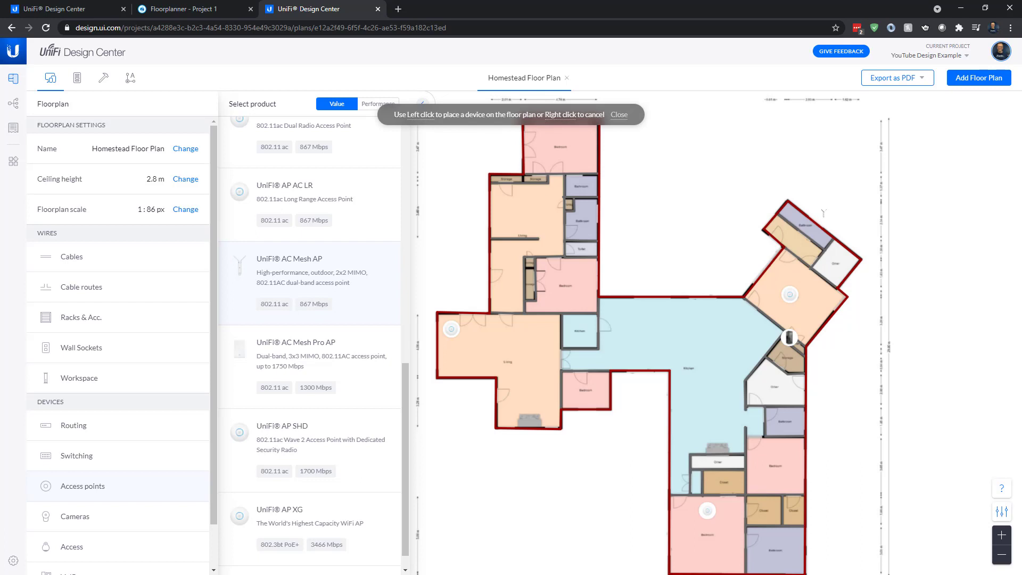
left_click(823, 213)
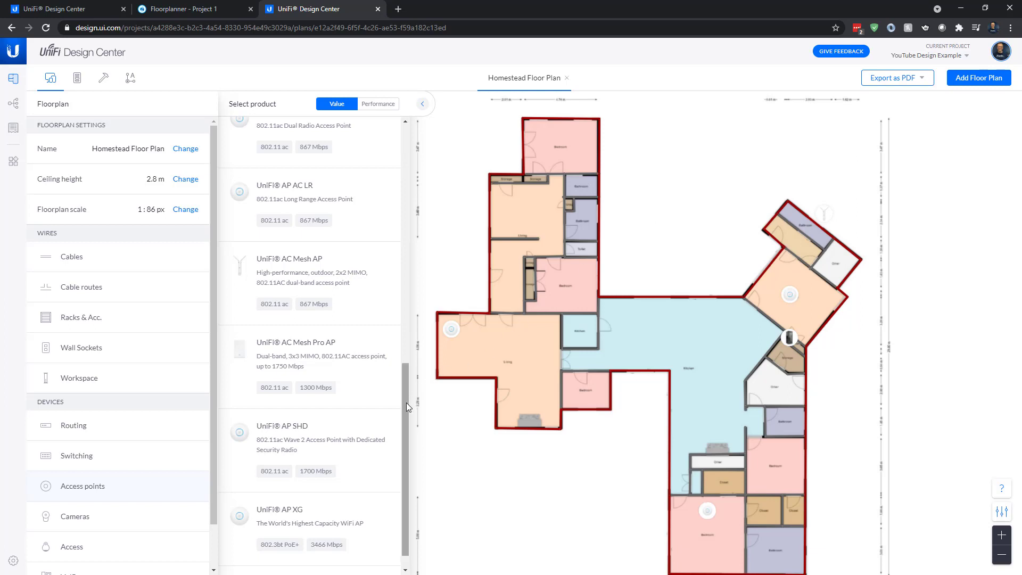
- Place a UniFi HD In-Wall access point from the Performance selection in the upper living room, just below the storage closets
left_click_drag(407, 403, 403, 151)
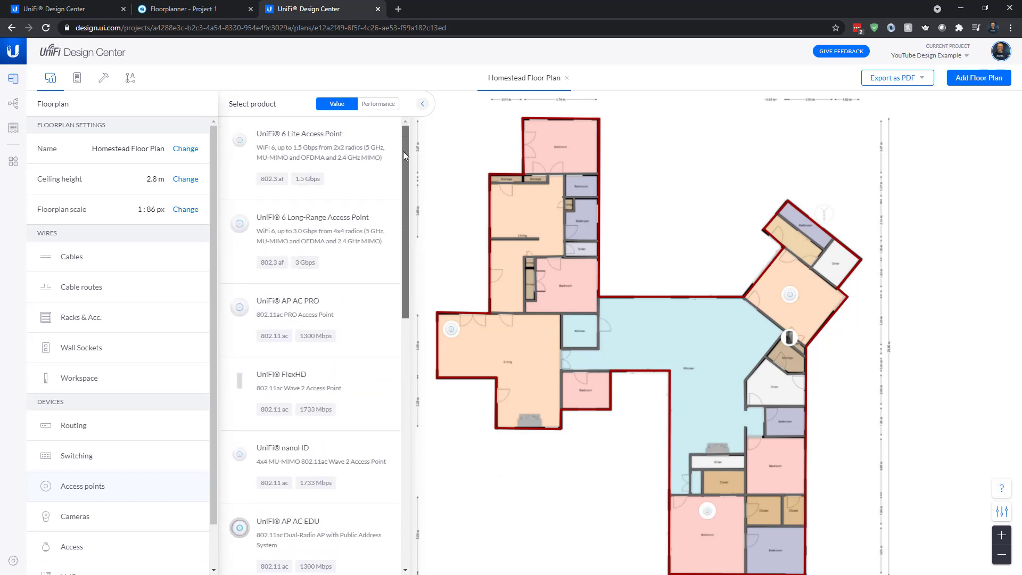
left_click(389, 105)
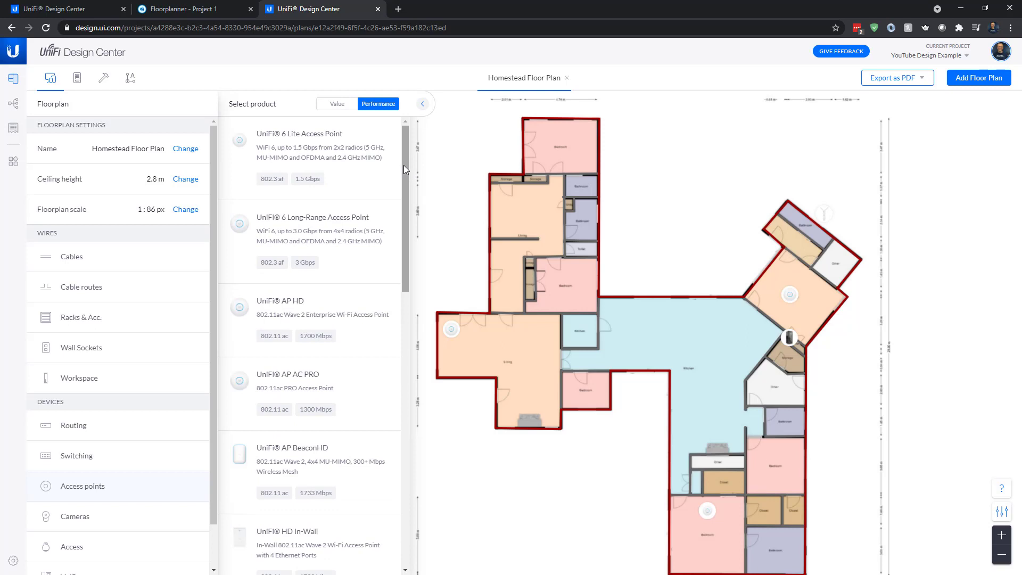
left_click_drag(404, 174, 402, 257)
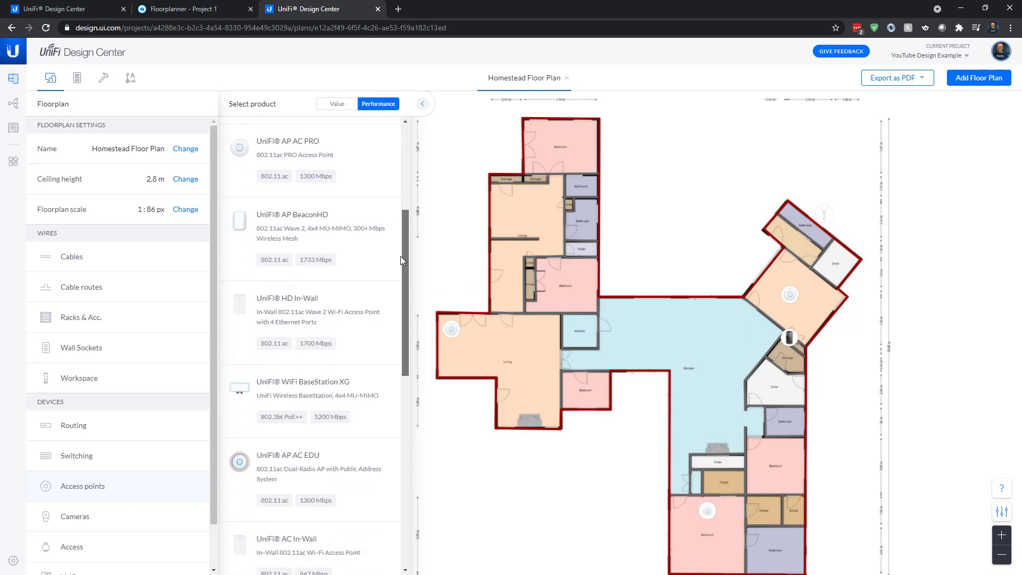
left_click(290, 314)
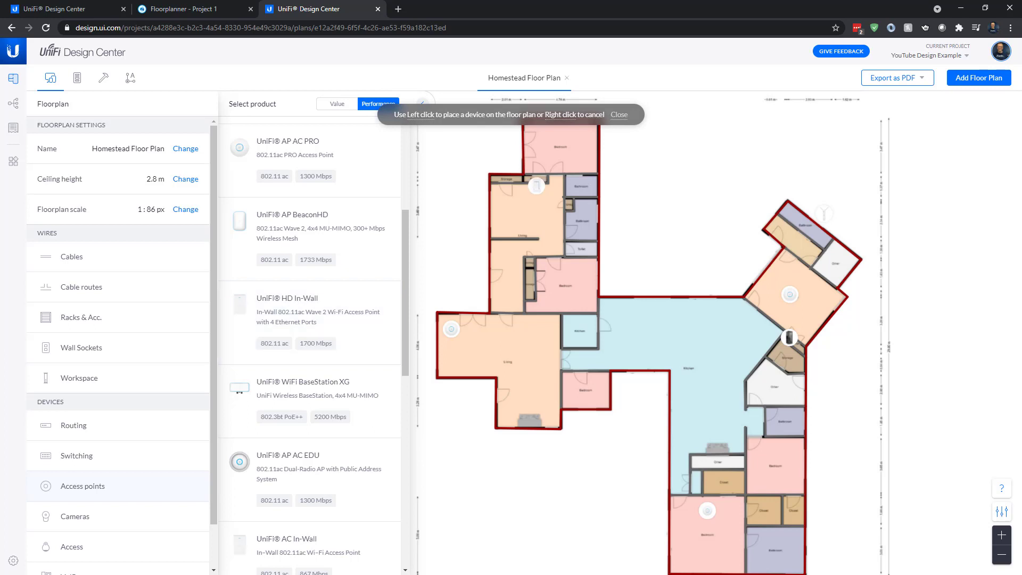
left_click(537, 191)
left_click_drag(536, 191, 535, 191)
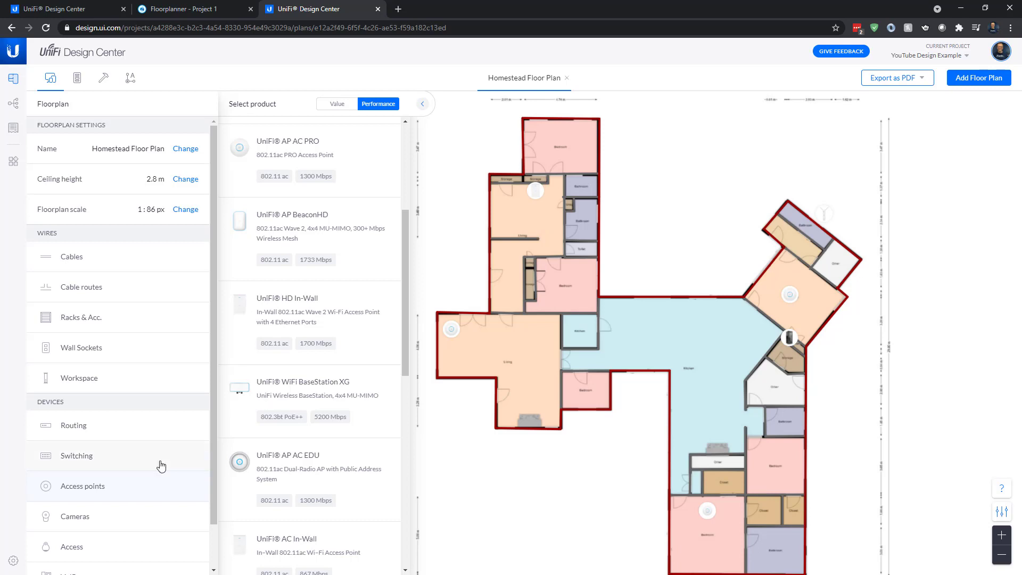
- Place a UniFi Protect Camera G4-PRO outside the corner between large kitchen and angled living room, and aim it up and left
left_click(80, 517)
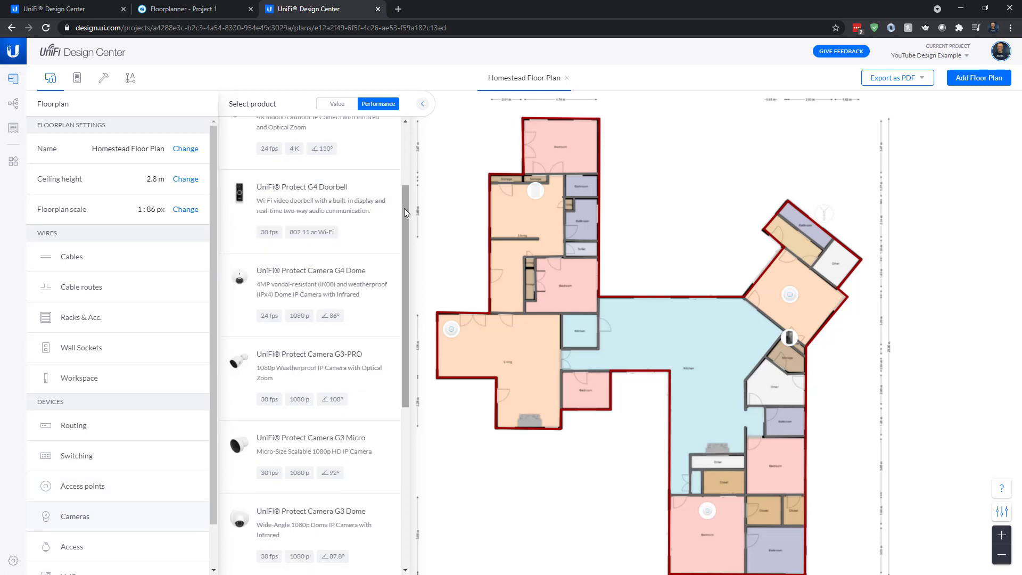
left_click_drag(404, 209, 415, 148)
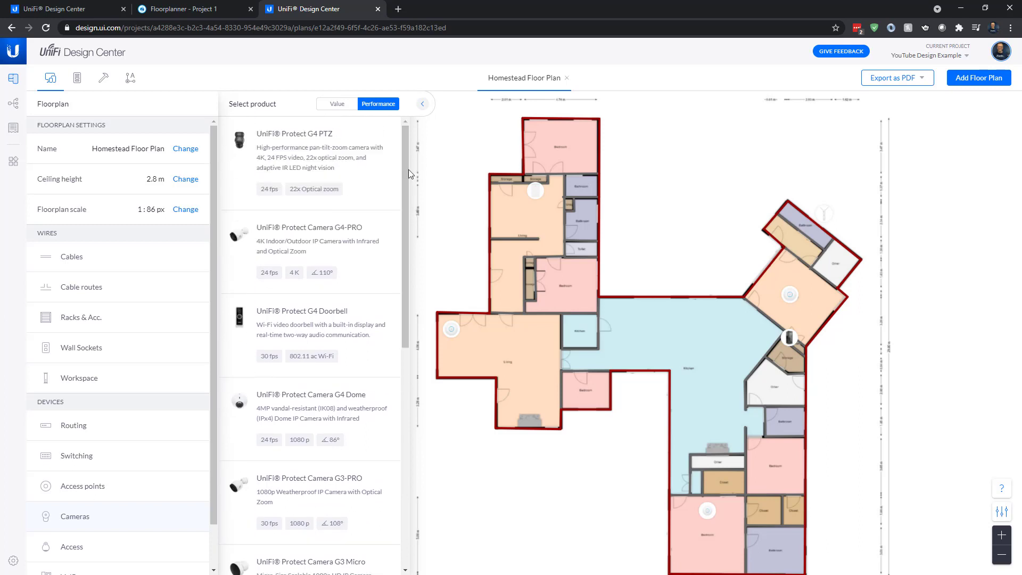
left_click(316, 242)
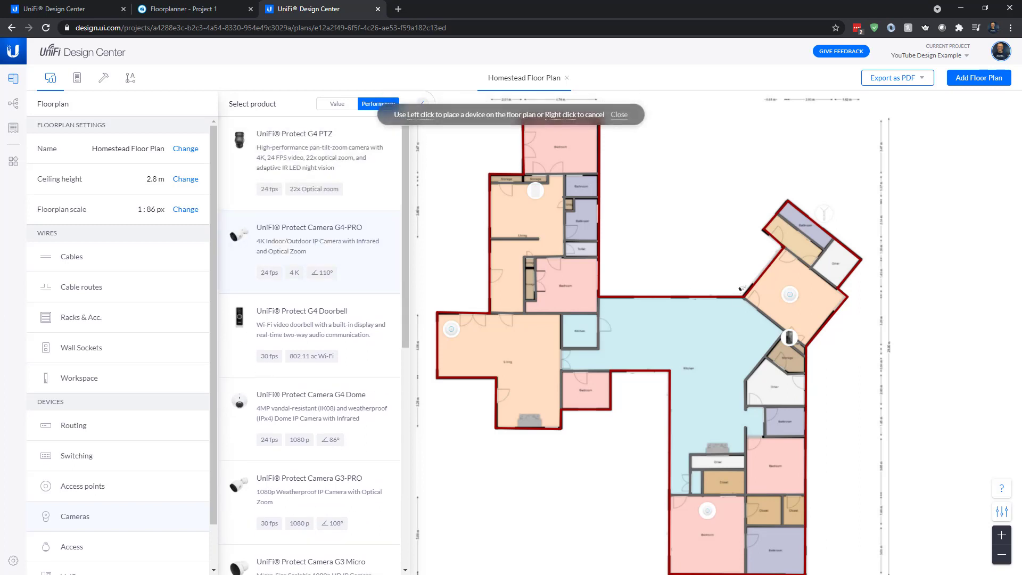
left_click(738, 288)
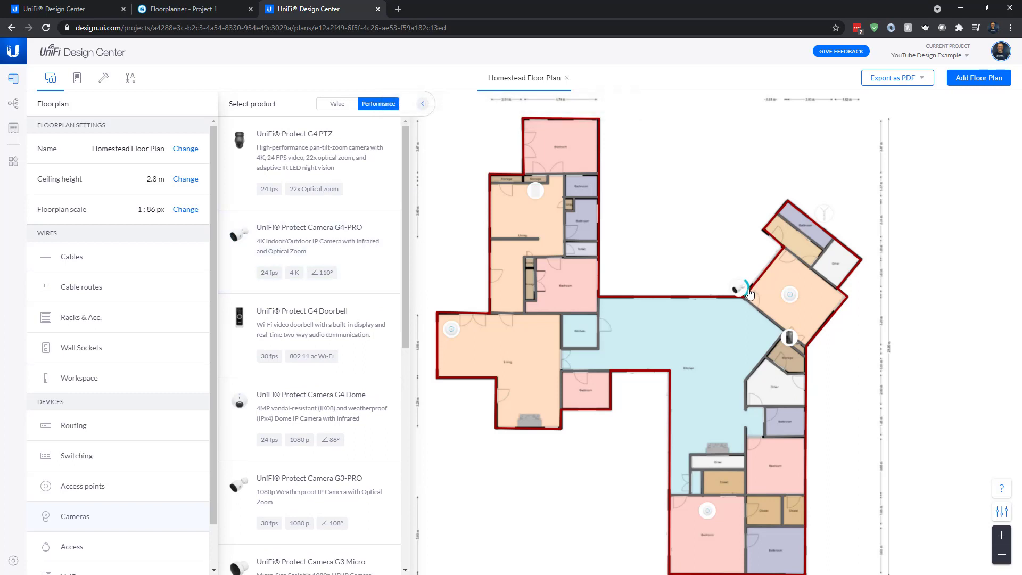
left_click_drag(748, 289, 735, 282)
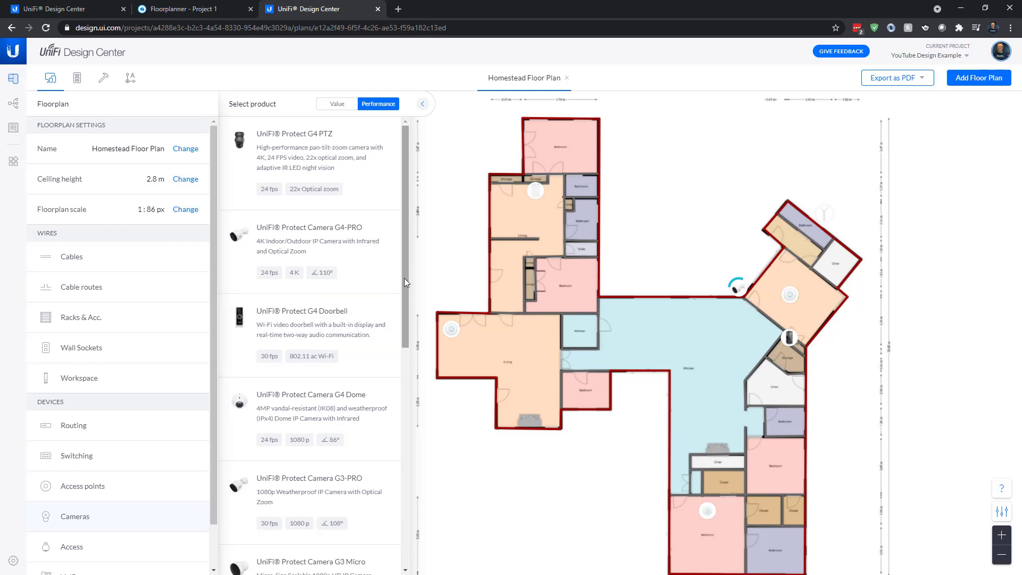
- Place a UniFi Protect G3-FLEX Camera from the Value selection outside, in the corner above the large living room's upper wall
left_click_drag(404, 278, 403, 519)
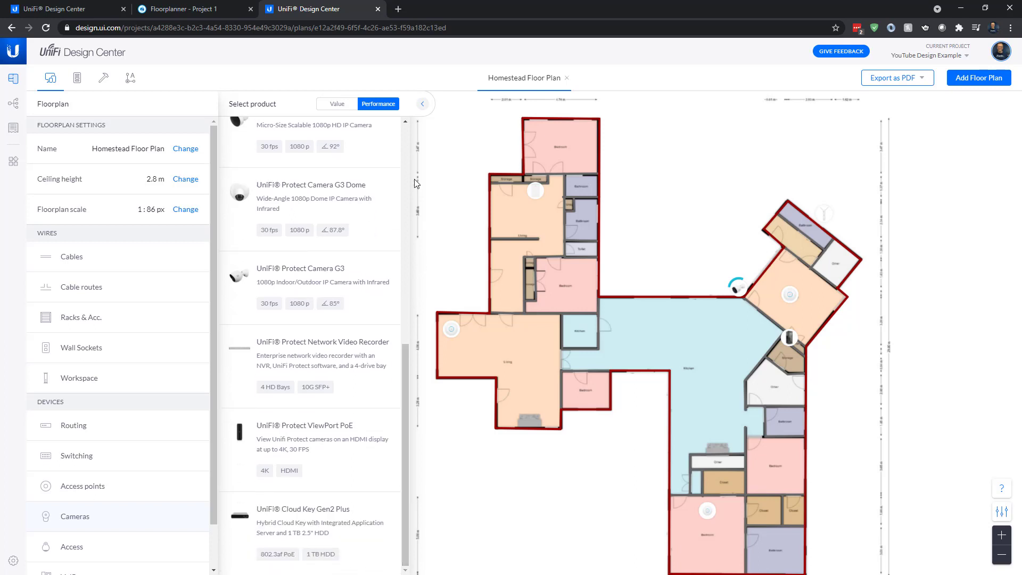
left_click(325, 106)
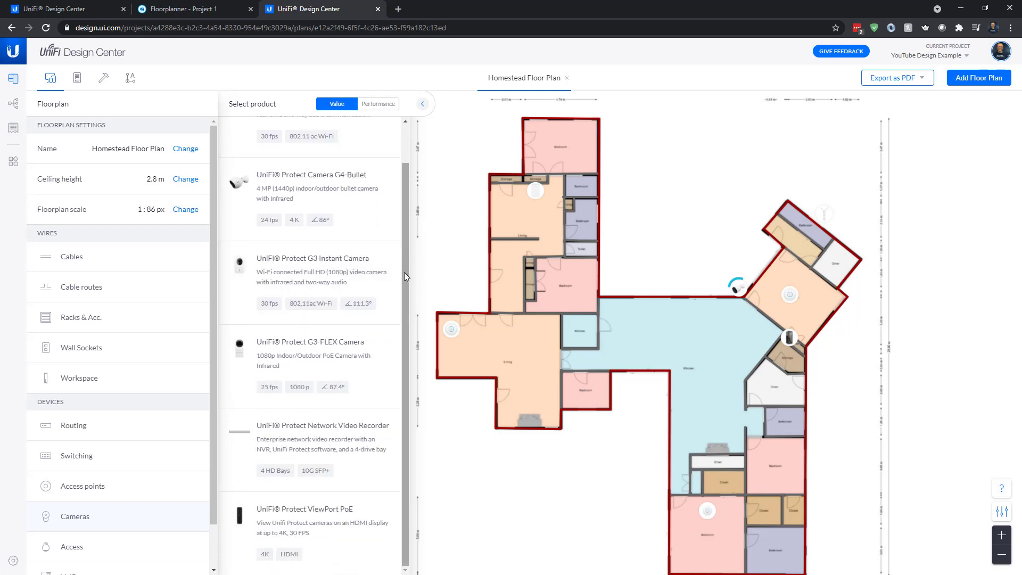
left_click(296, 356)
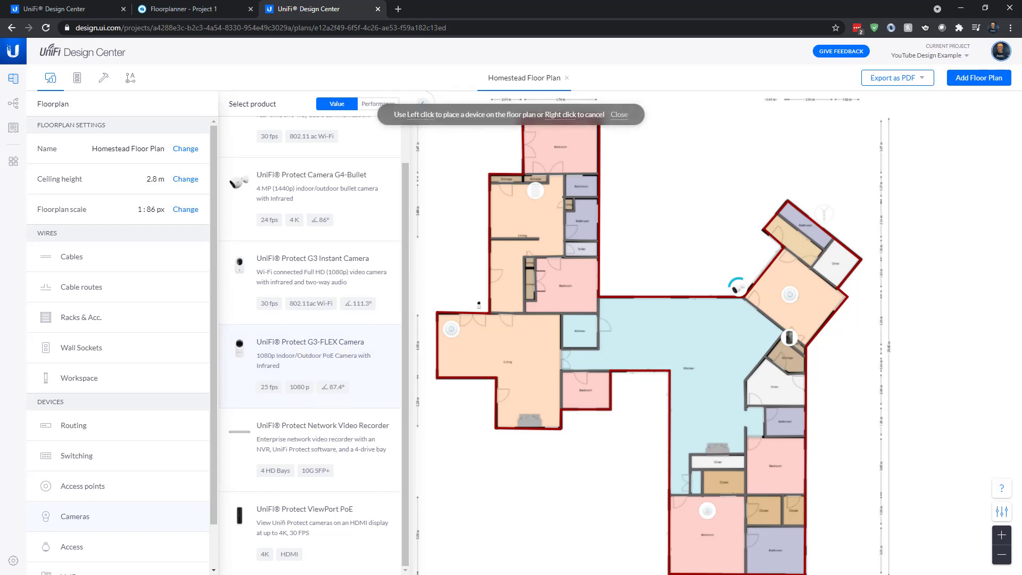
left_click(478, 303)
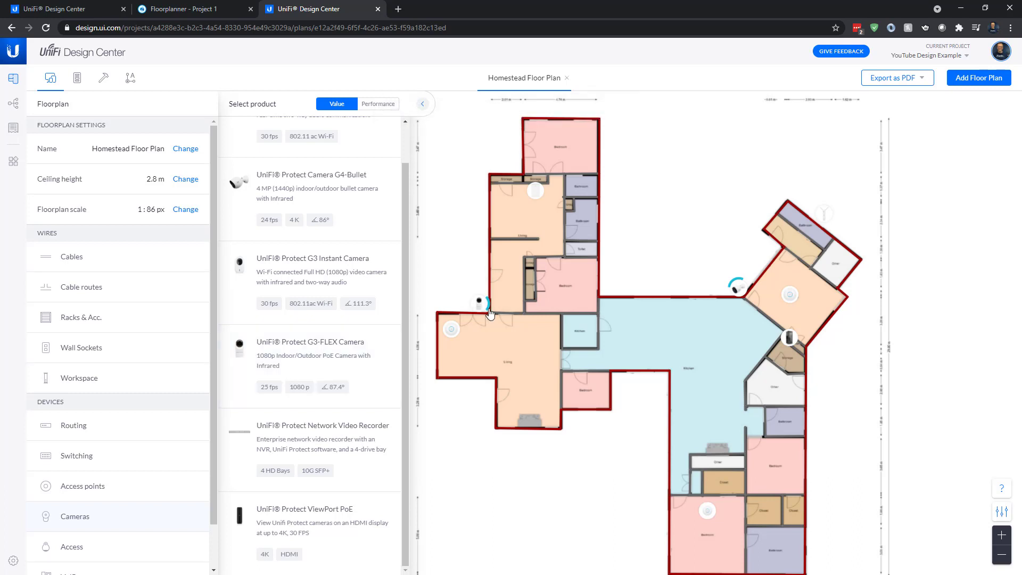
- Aim the G3-FLEX Camera above the large living room up and left, and place another outside that room's left wall, facing left
left_click_drag(479, 298, 474, 298)
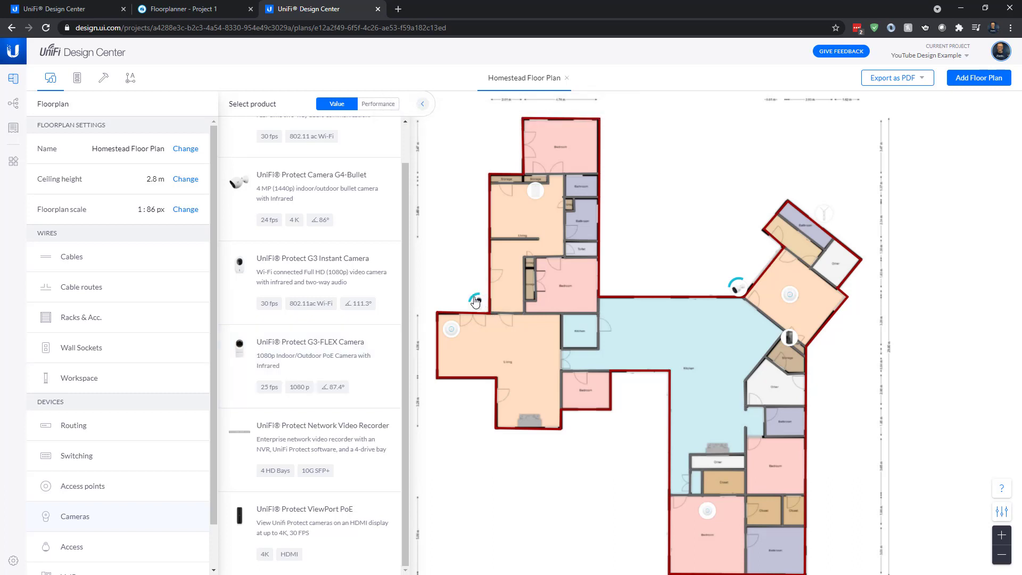
left_click(304, 363)
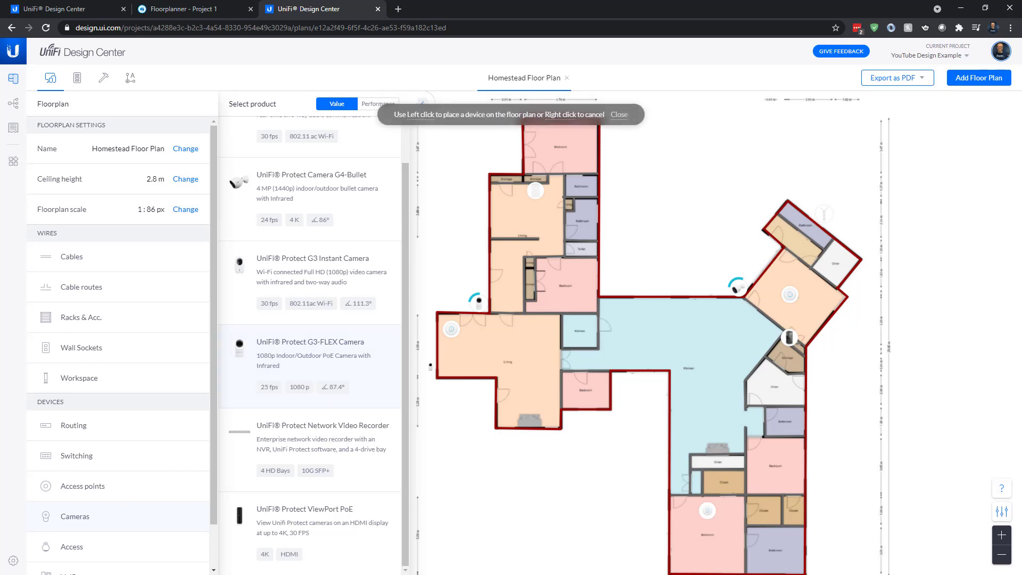
left_click(429, 365)
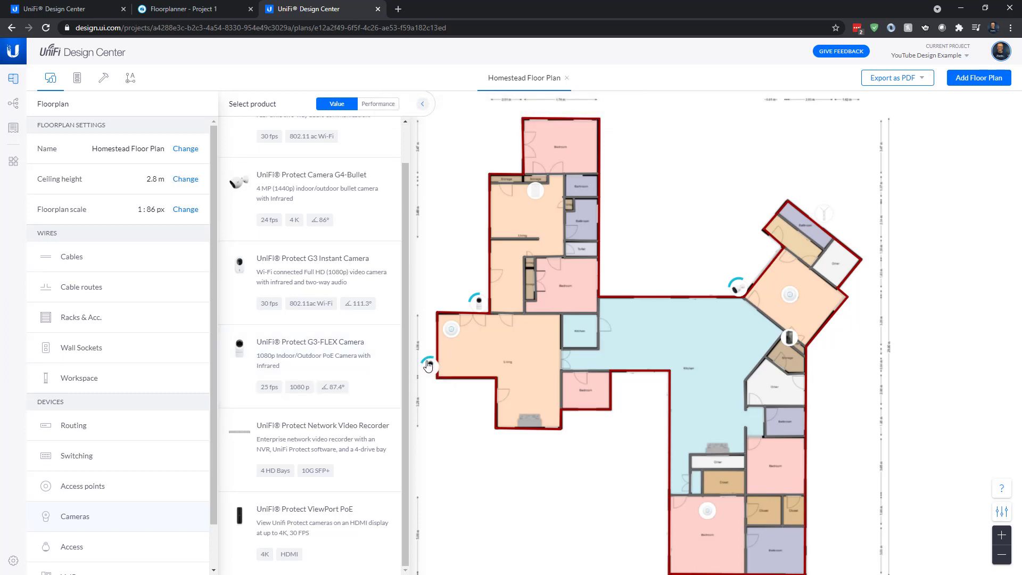
left_click_drag(427, 361, 424, 368)
- Place a UniFi Protect G3-FLEX Camera outside, just above the upper-right corner of the topmost bedroom
left_click(289, 356)
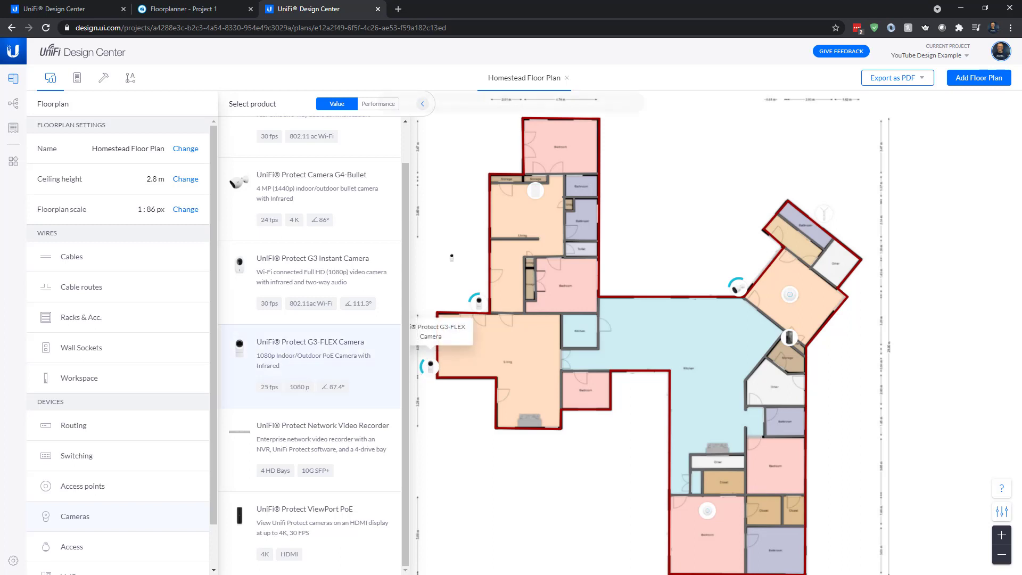
scroll(608, 140, "up", 2)
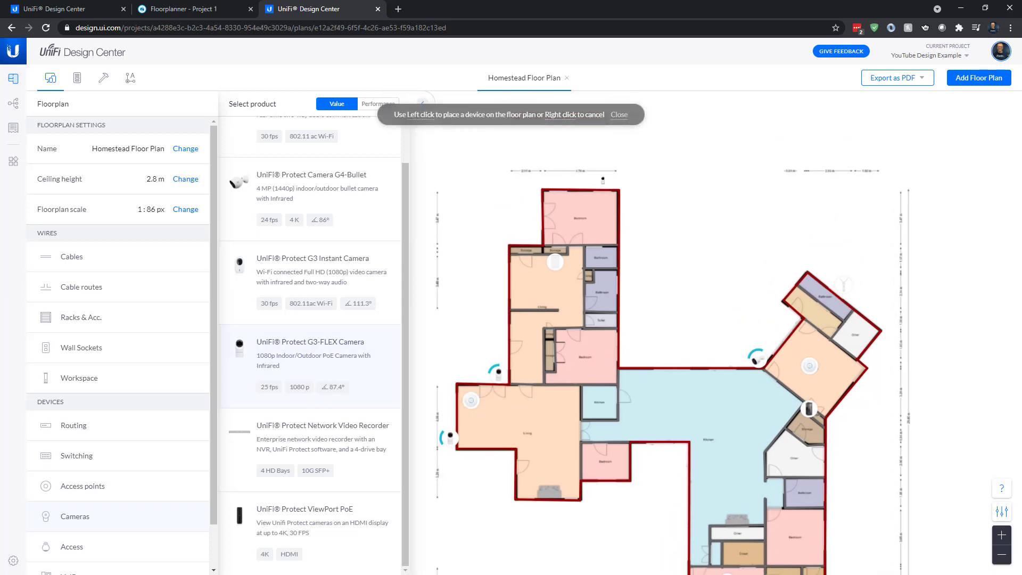
left_click(606, 180)
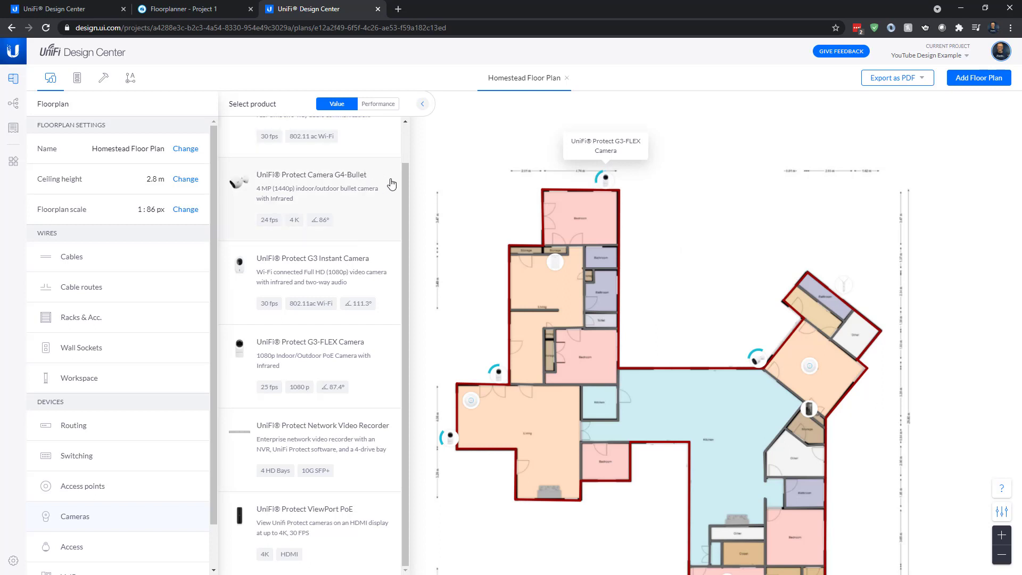
- Use Auto cable to connect all listed access points and cameras to the communications rack
left_click(97, 262)
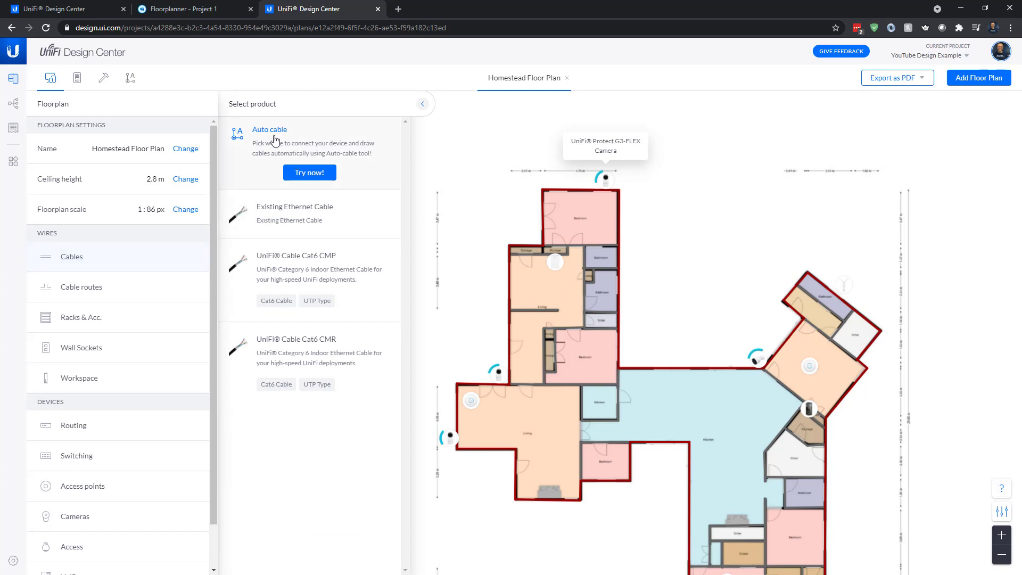
left_click(310, 174)
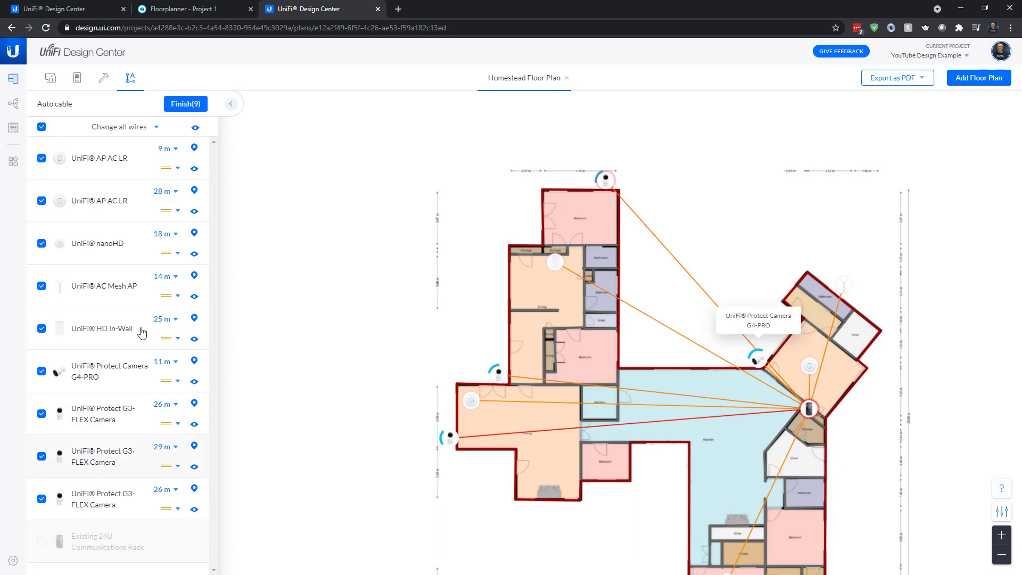
left_click(179, 110)
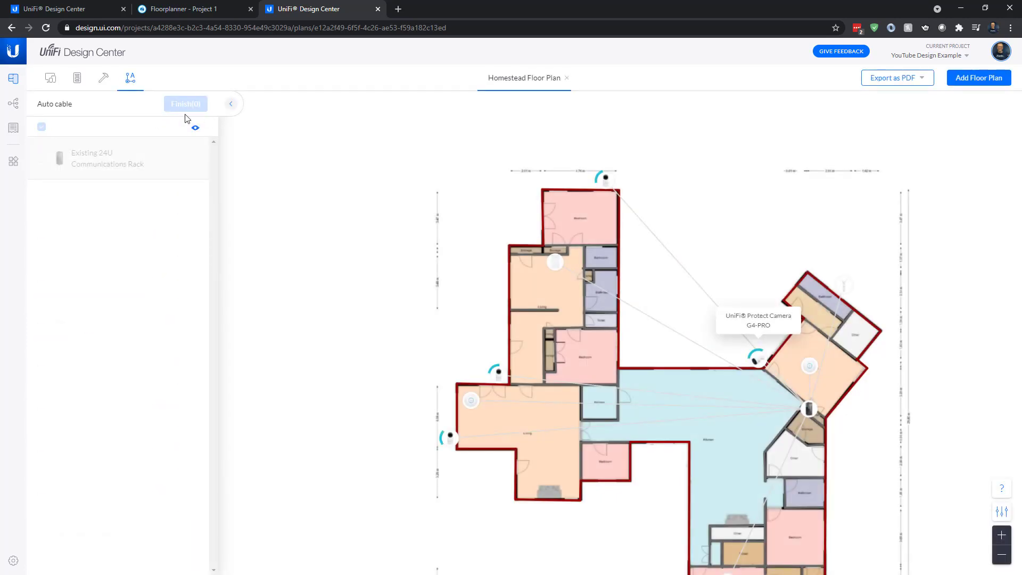
- Check the rack's slot usage, PoE port usage and power draw, and return to the floor plan
left_click(78, 80)
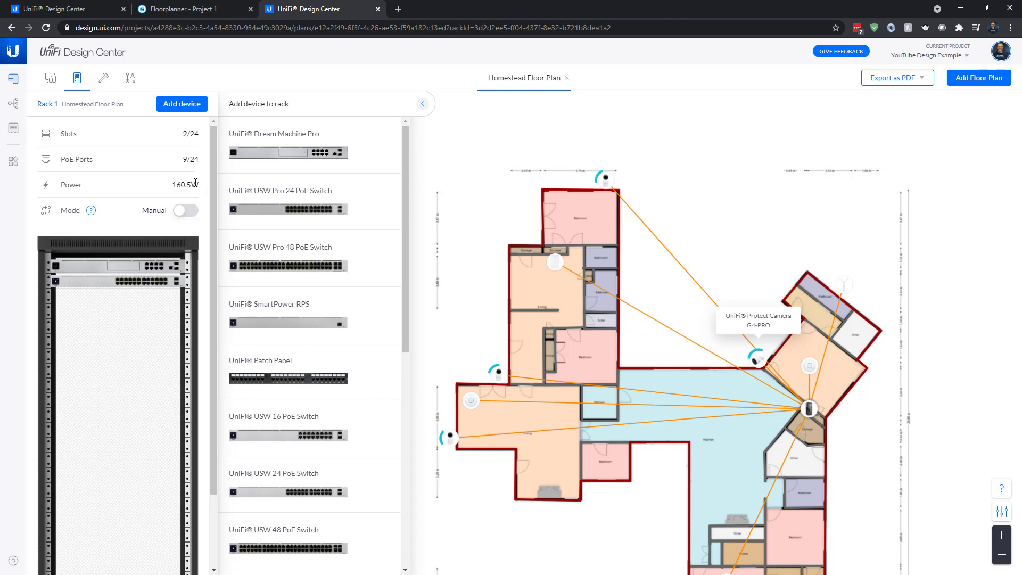
left_click(50, 80)
- Inspect the WiFi coverage heatmap of the whole floor plan at 2.4GHz and at 5GHz
left_click(422, 104)
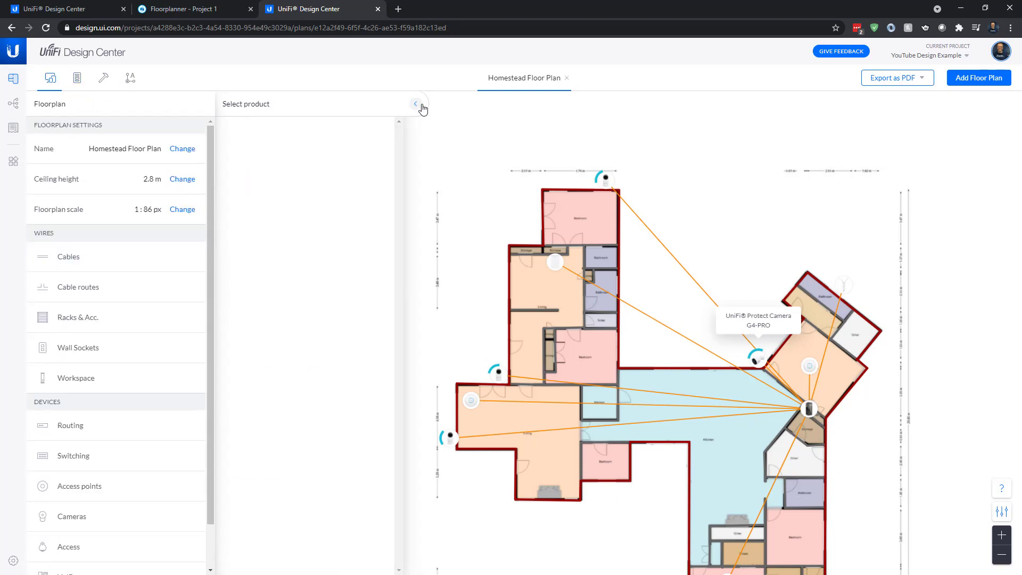
left_click_drag(371, 248, 229, 179)
scroll(680, 334, "down", 5)
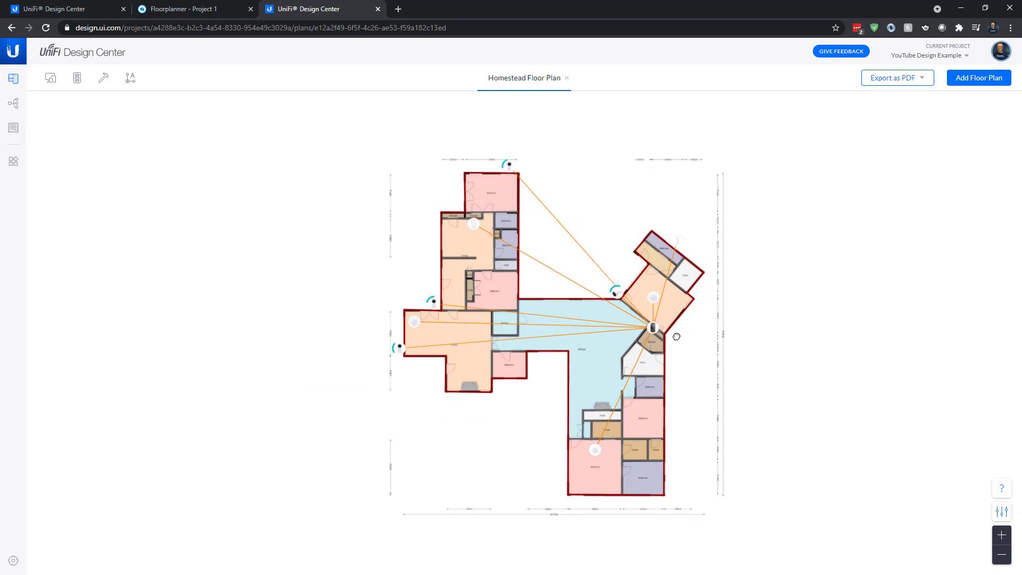
left_click(1002, 512)
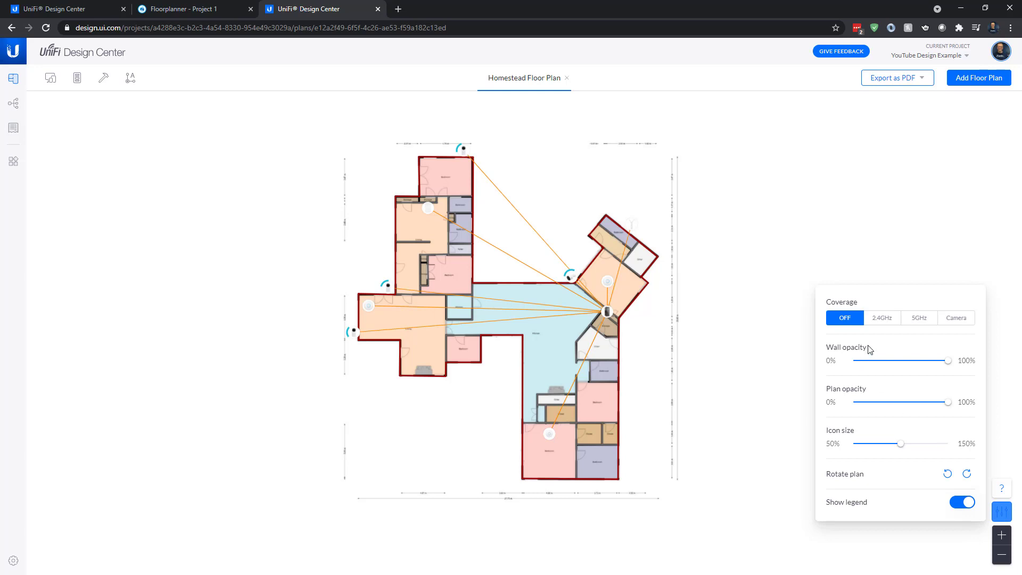
left_click(882, 319)
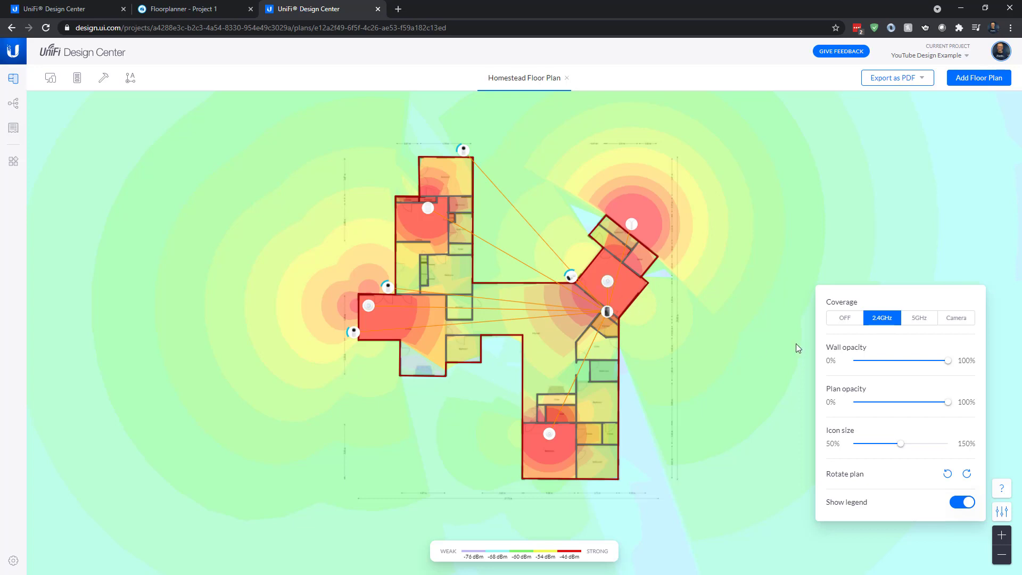
left_click(920, 319)
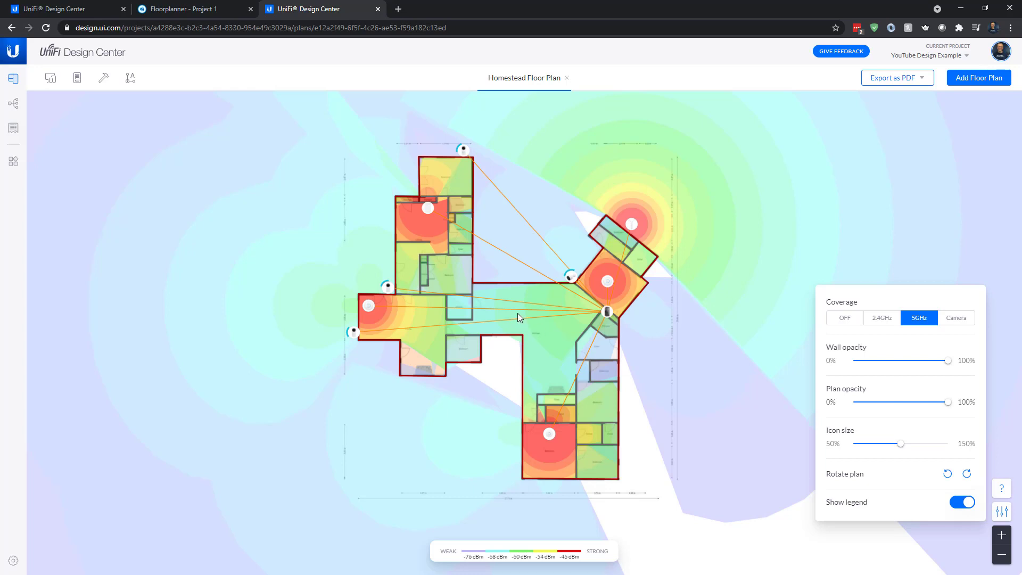
- Place a UniFi nanoHD access point in the left arm of the large kitchen
left_click(50, 78)
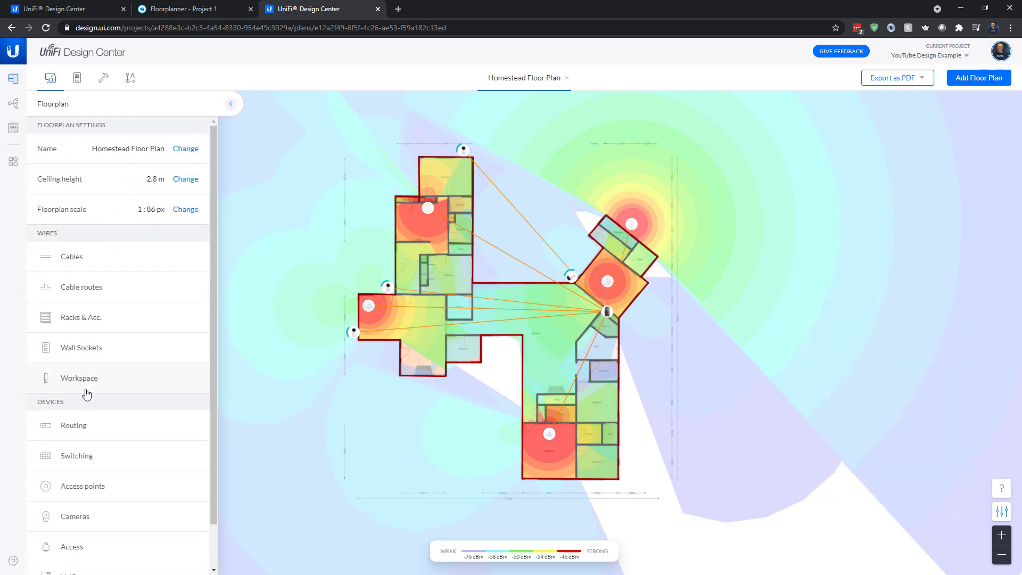
left_click(76, 487)
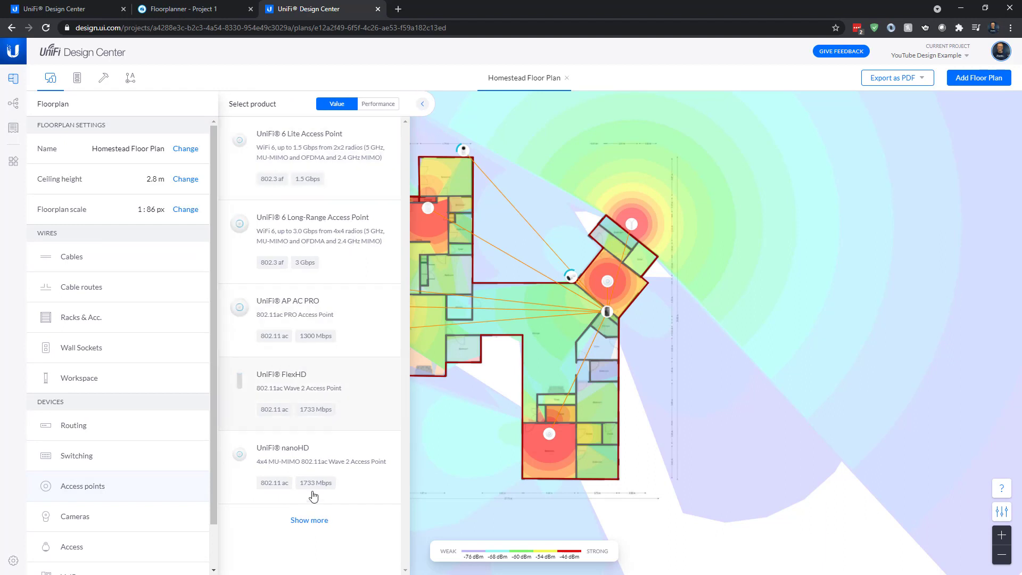
left_click(287, 457)
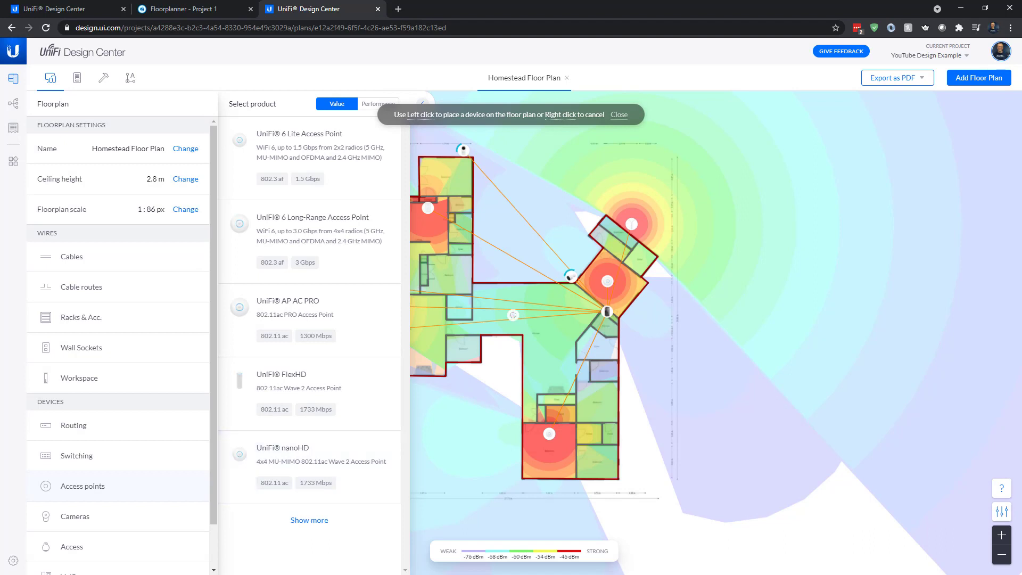
left_click(513, 315)
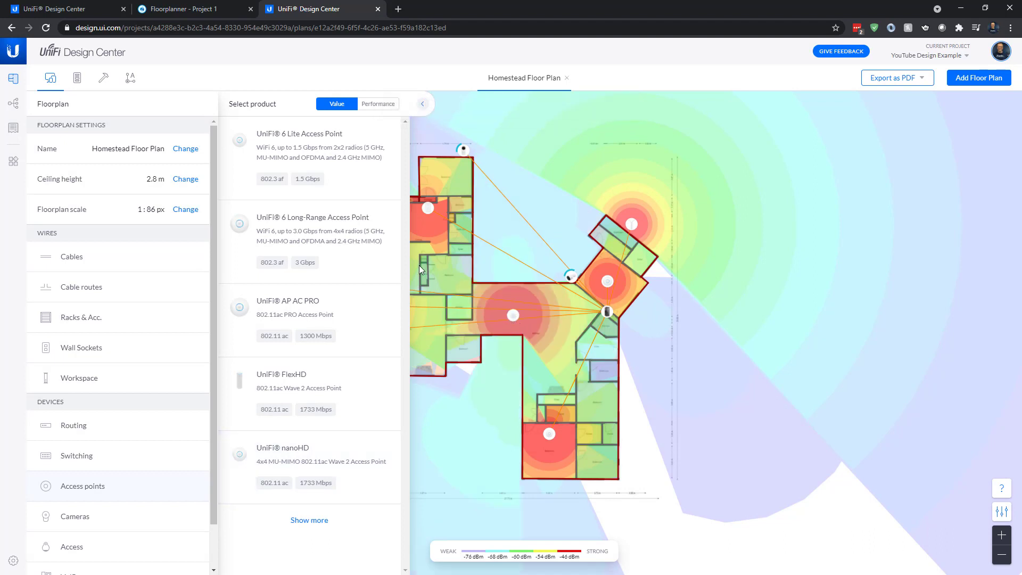
- Compare the 2.4GHz and 5GHz coverage heatmaps with the nanoHD in the kitchen's left arm
left_click(422, 109)
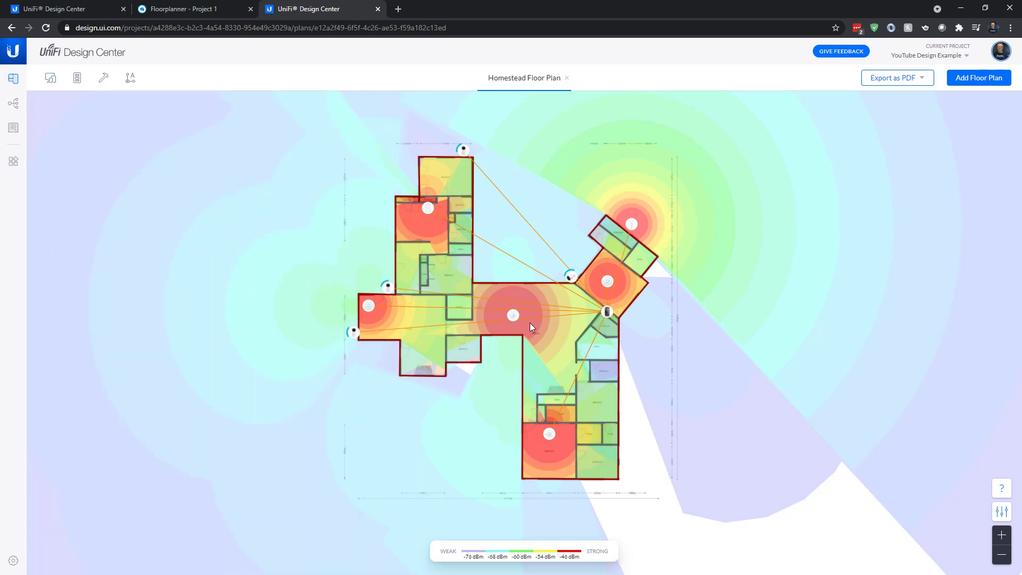
left_click(1002, 511)
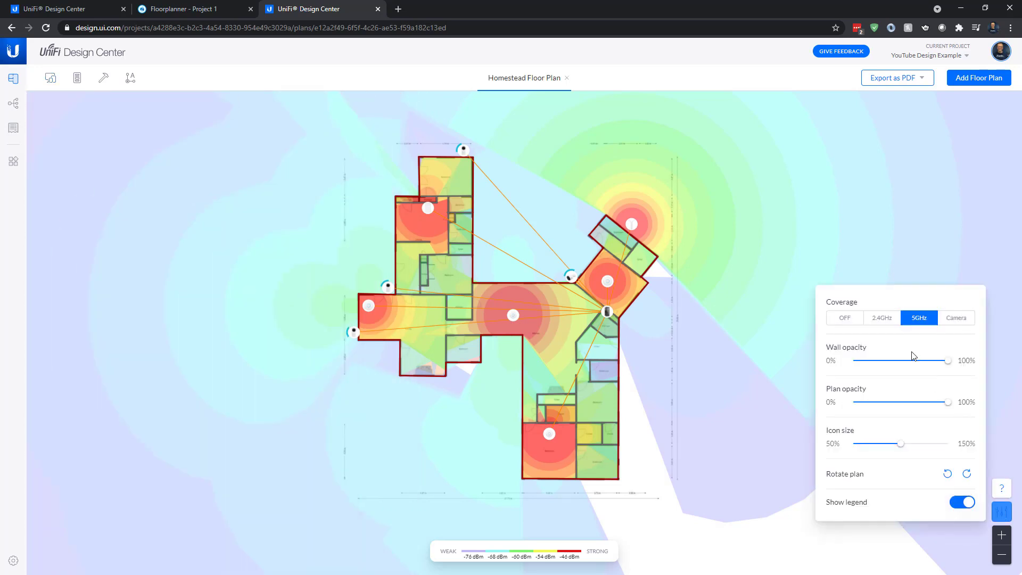
left_click(882, 319)
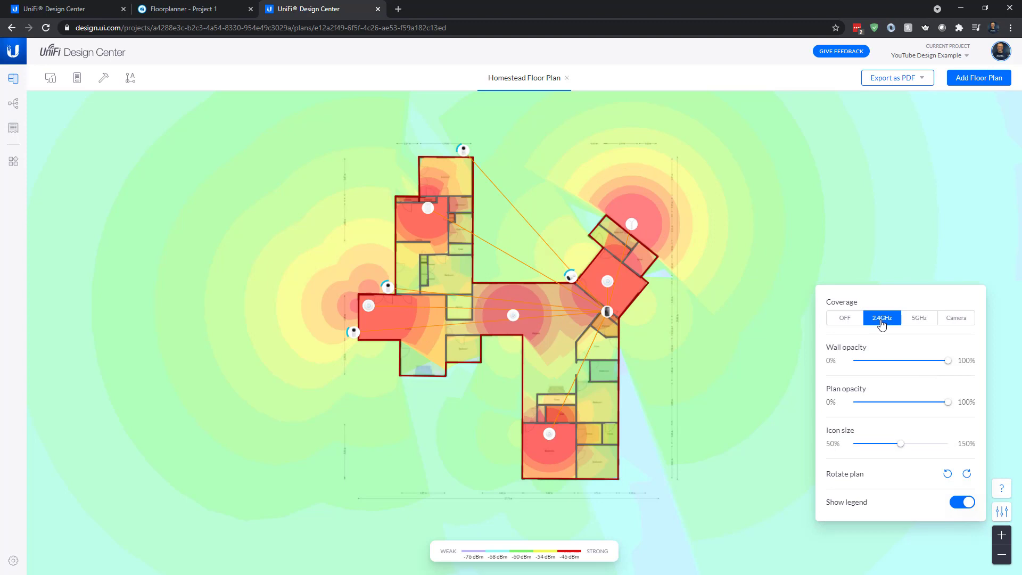
left_click(917, 319)
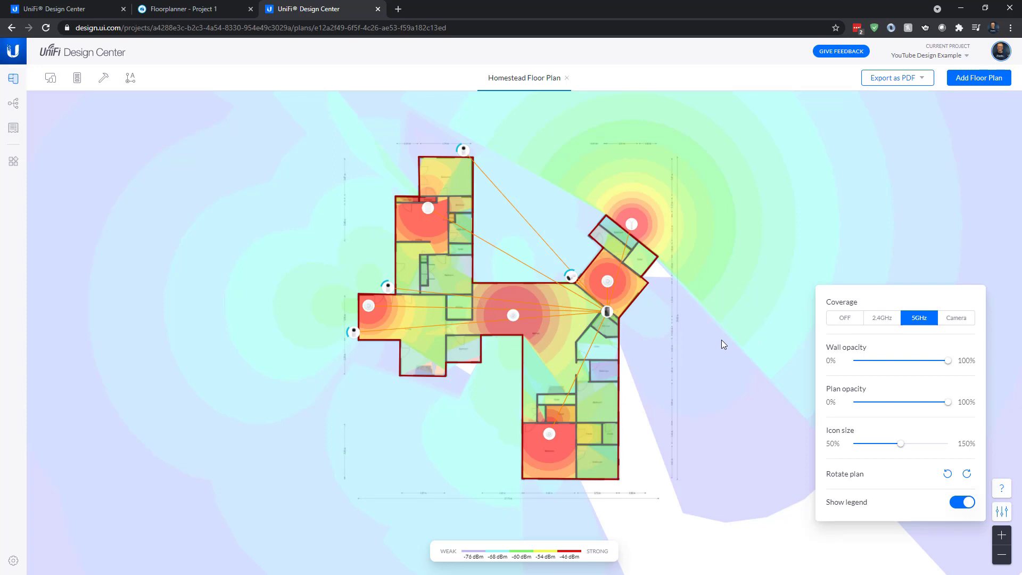
- Remove the nanoHD access point from the left arm of the large kitchen
left_click(514, 315)
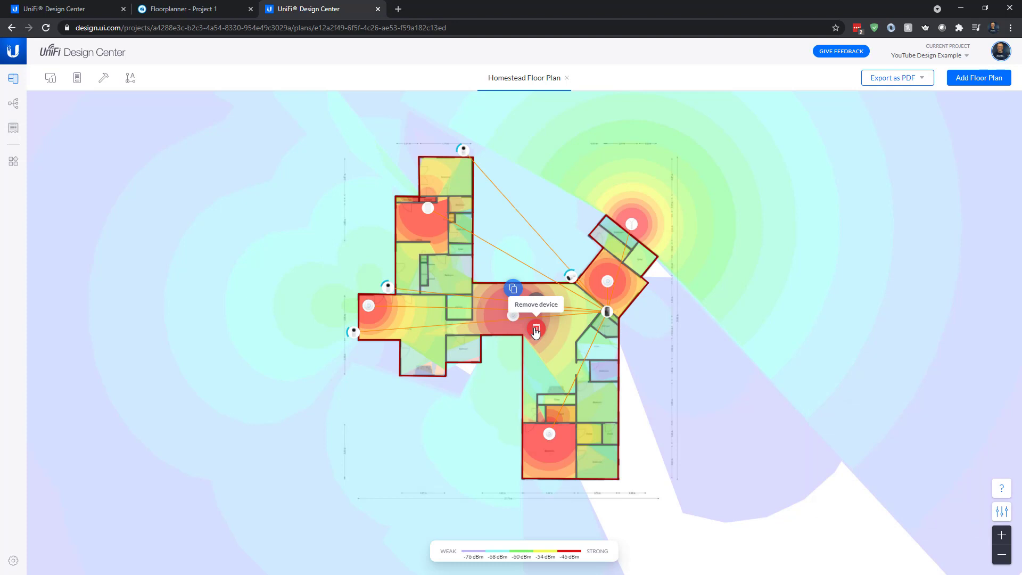
left_click(536, 330)
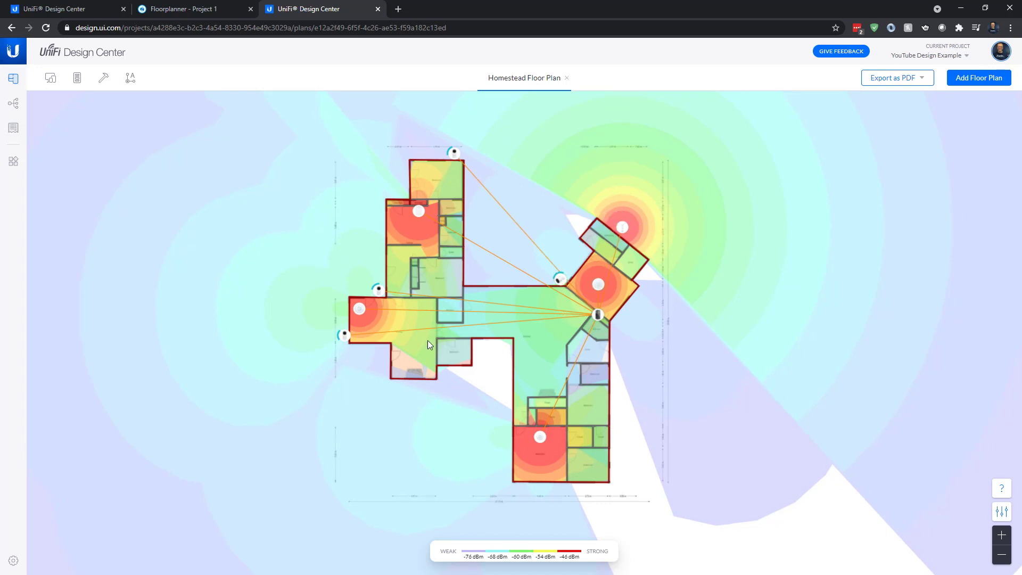
- Remove the cable of the AP AC LR in the large living room and move the access point slightly right
left_click(374, 309)
left_click(374, 282)
mouse_move(360, 314)
left_mouse_down()
mouse_move(406, 327)
mouse_move(380, 311)
mouse_move(404, 304)
mouse_move(416, 334)
mouse_move(385, 324)
mouse_move(418, 340)
mouse_move(506, 314)
mouse_move(415, 326)
mouse_move(364, 310)
left_mouse_up()
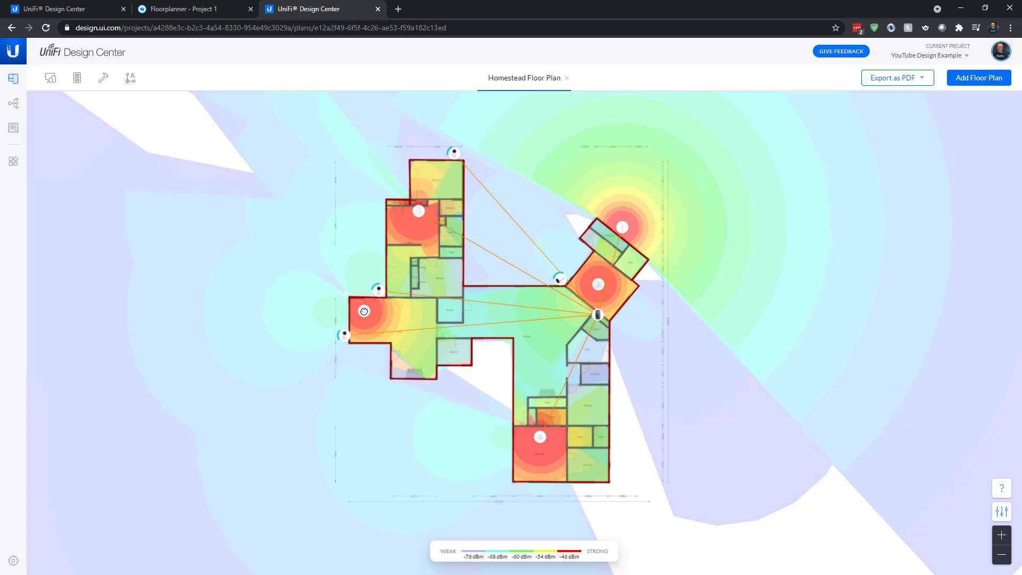
- Connect the AP AC LR in the large living room to the communications rack with Auto cable
left_click(128, 80)
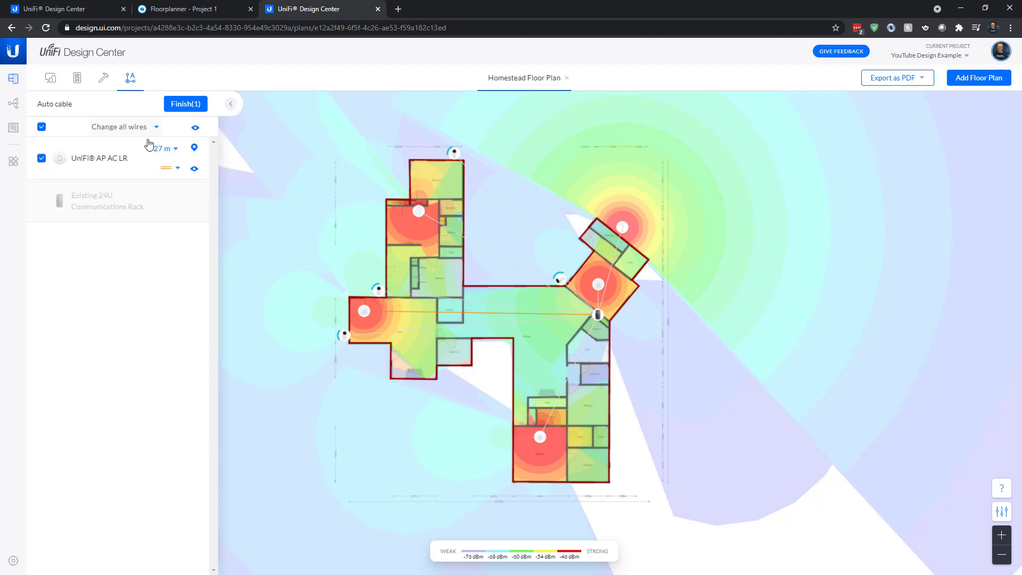
left_click(182, 104)
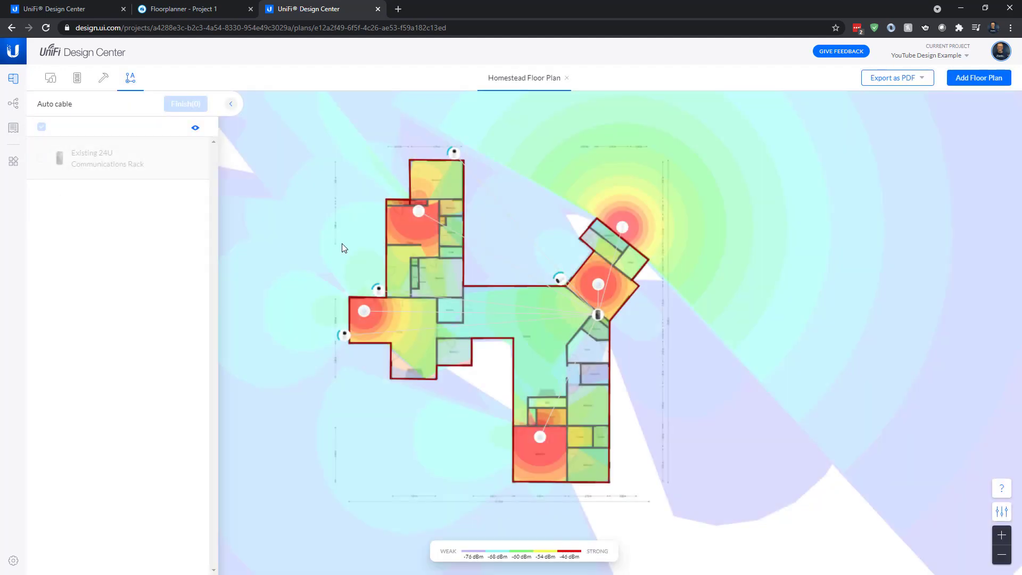
left_click(233, 105)
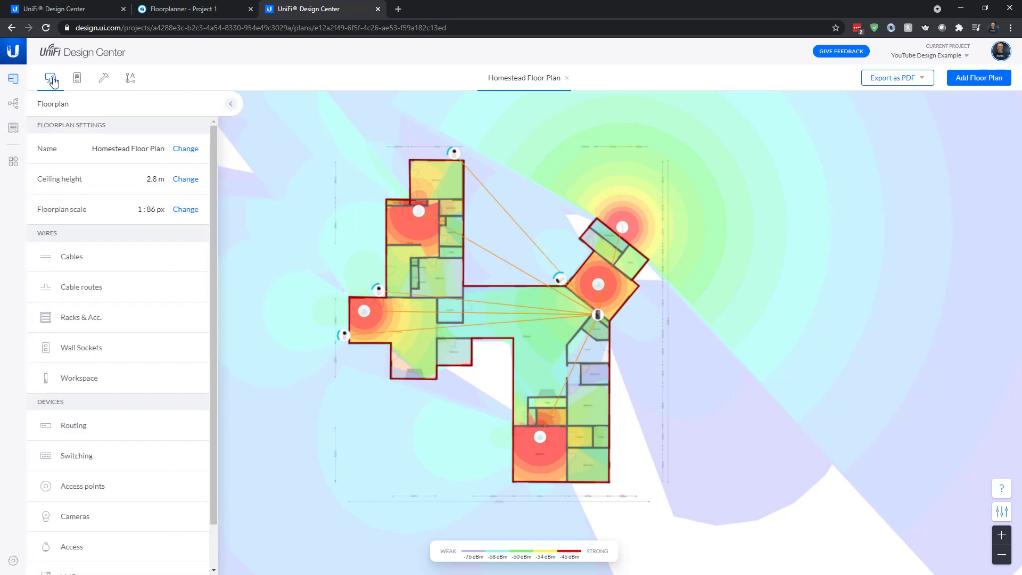
- Place a UniFi Wall Socket, 2xRJ45, in the large living room near its lower-left wall, below the access point
scroll(101, 388, "down", 1)
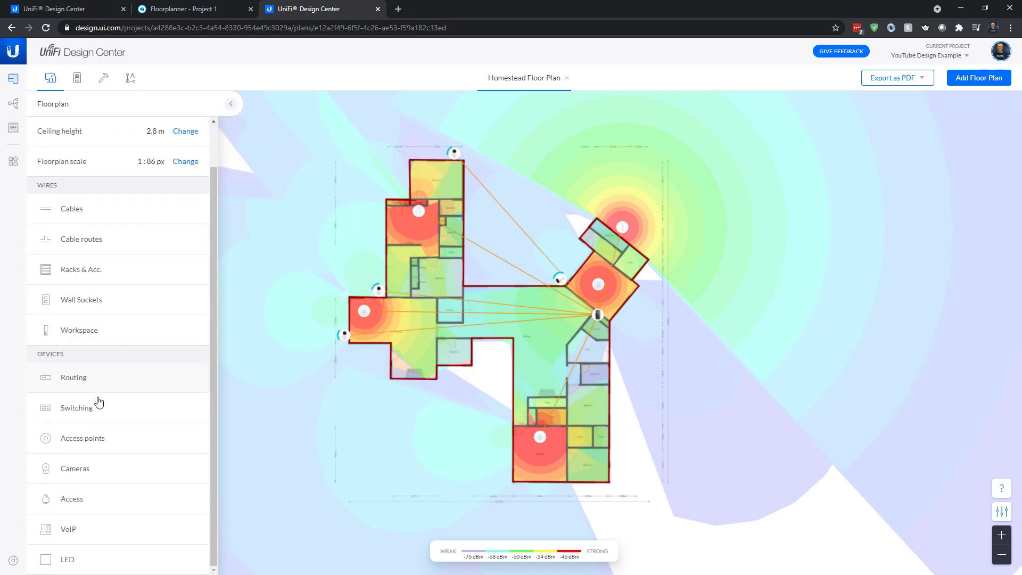
left_click(79, 301)
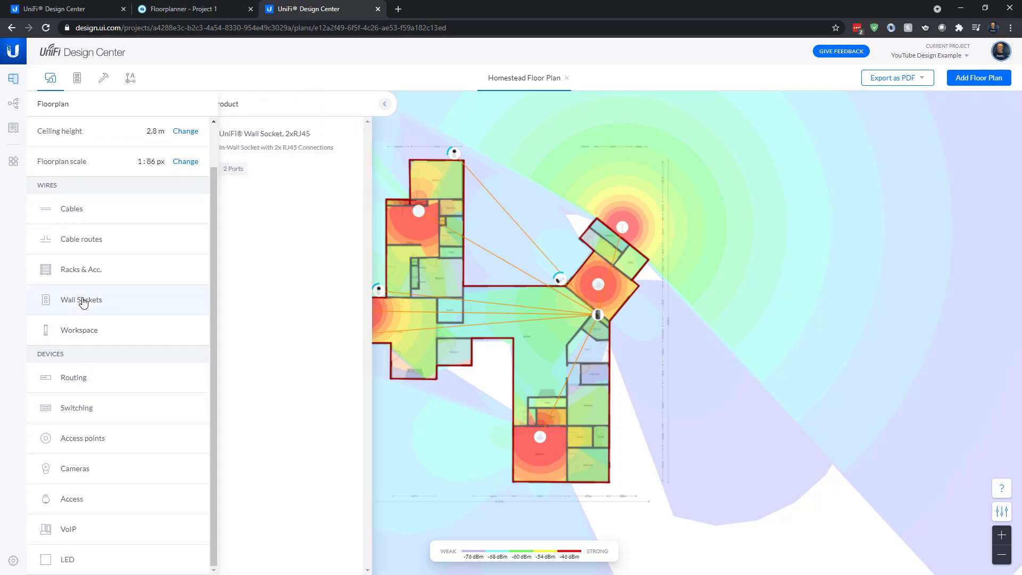
left_click(279, 149)
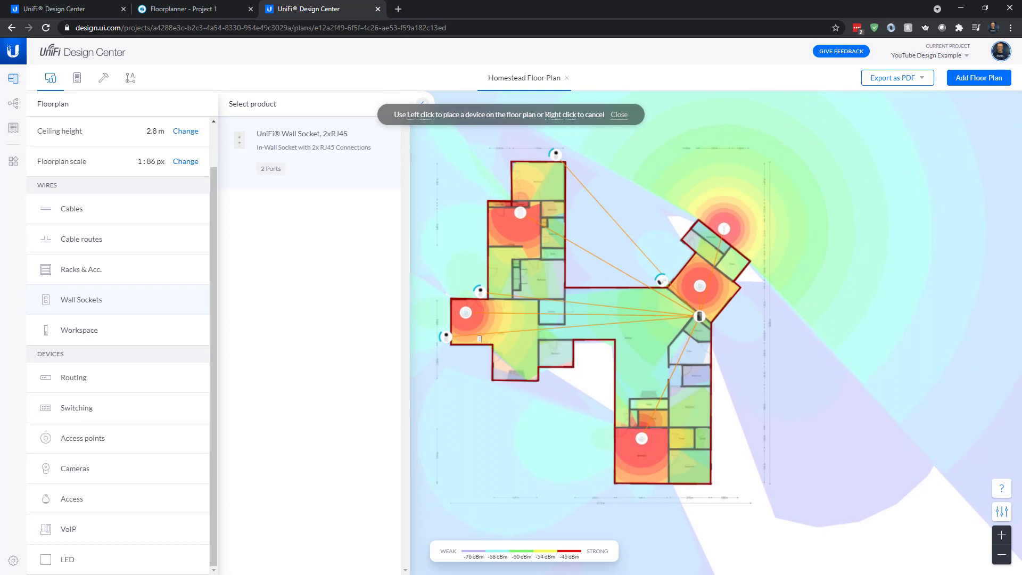
left_click(472, 338)
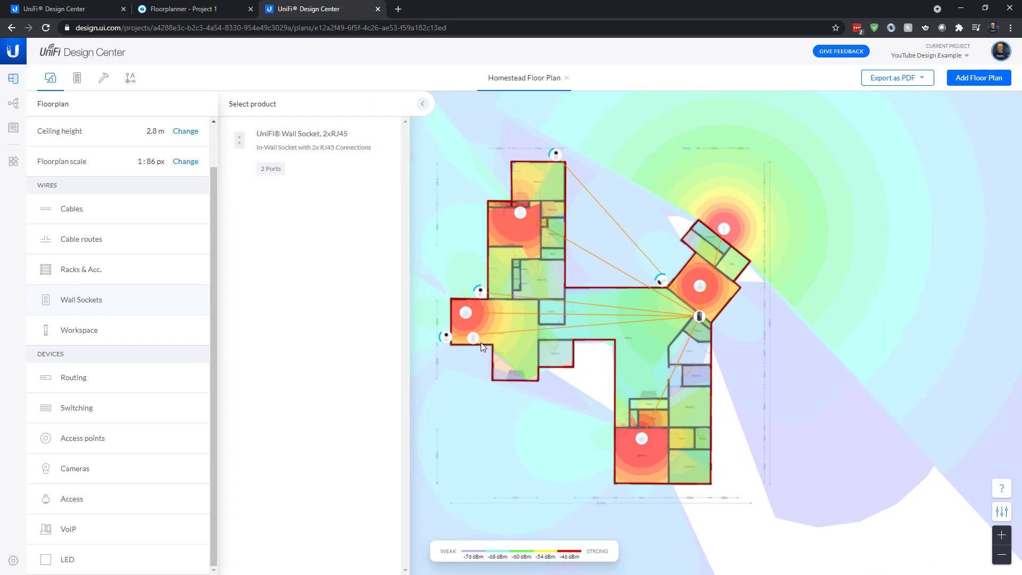
- Connect the 2xRJ45 wall socket in the large living room to the communications rack with Auto cable
left_click(474, 339)
left_click(496, 326)
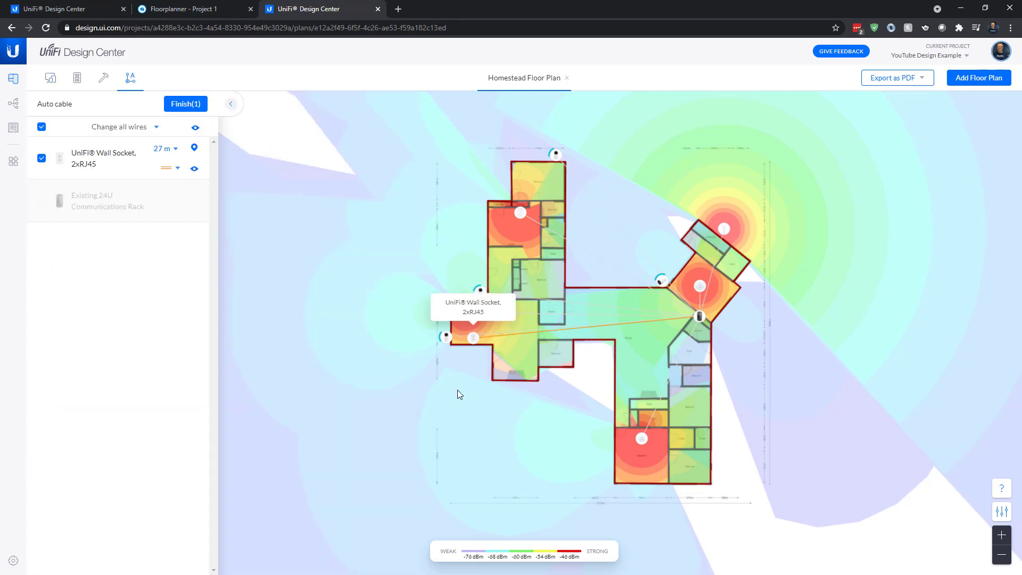
left_click(182, 105)
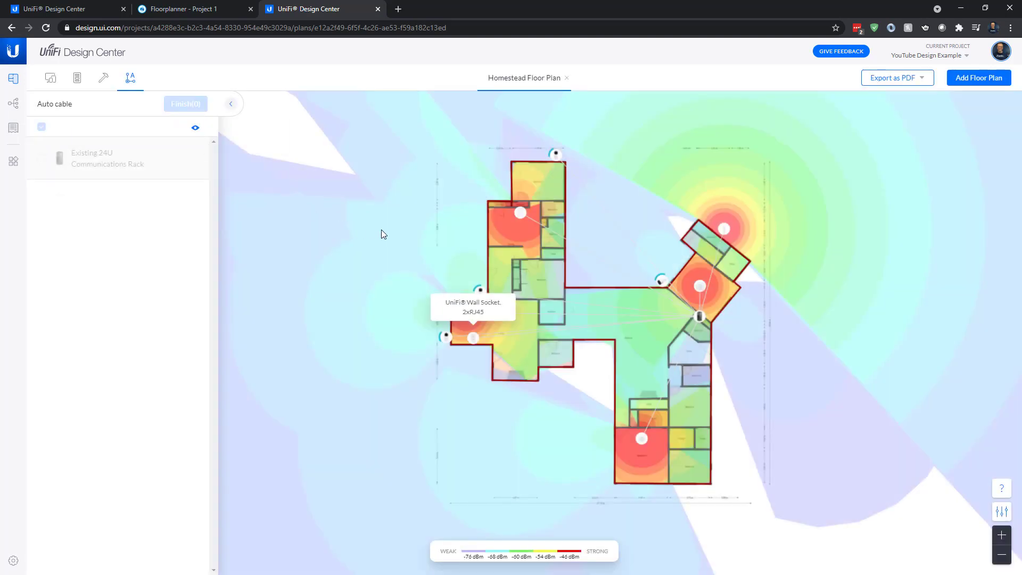
- Inspect the installed equipment, slot use and PoE port use of the communications rack on the floor plan
left_click(230, 104)
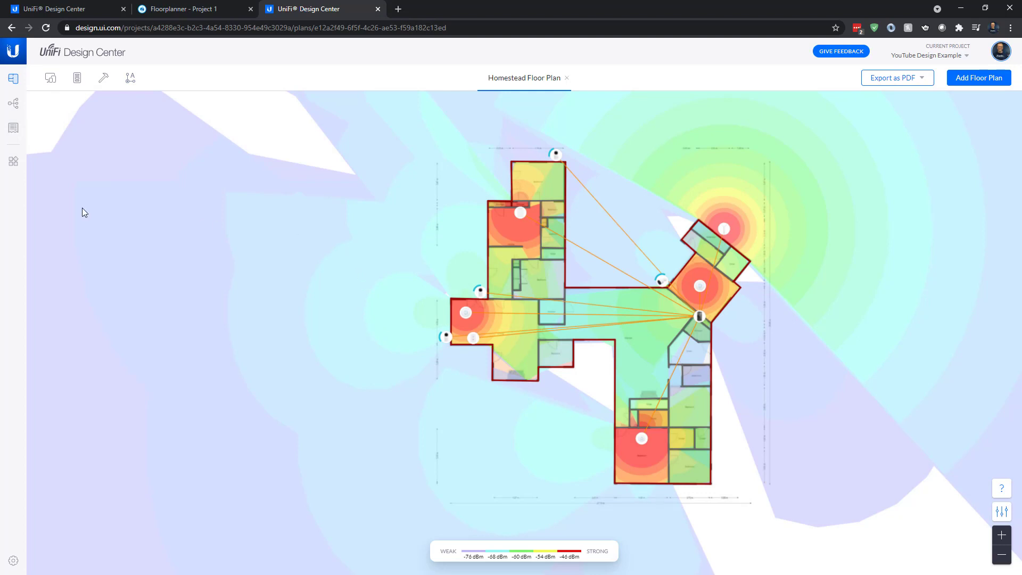
left_click(77, 79)
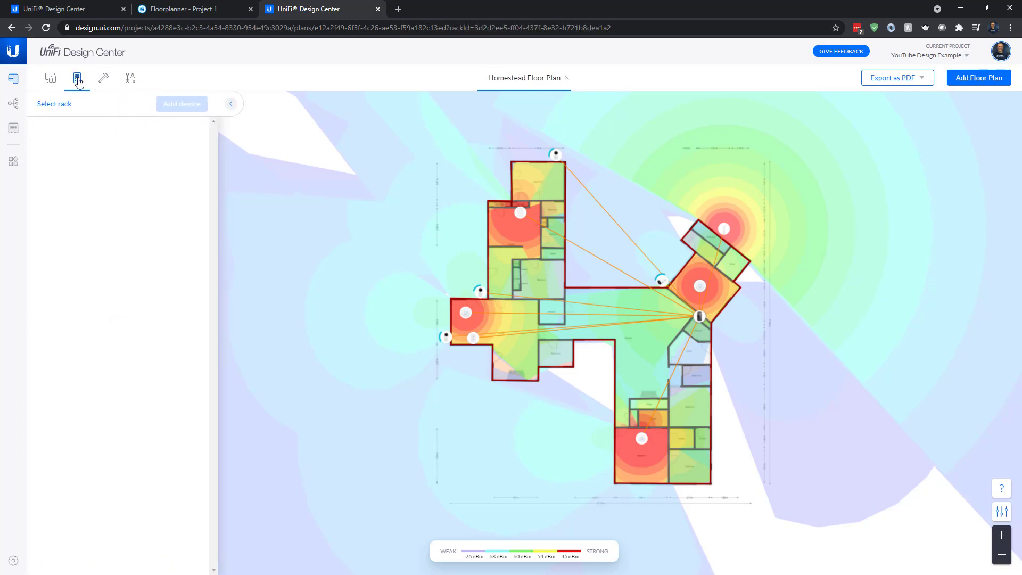
left_click(700, 318)
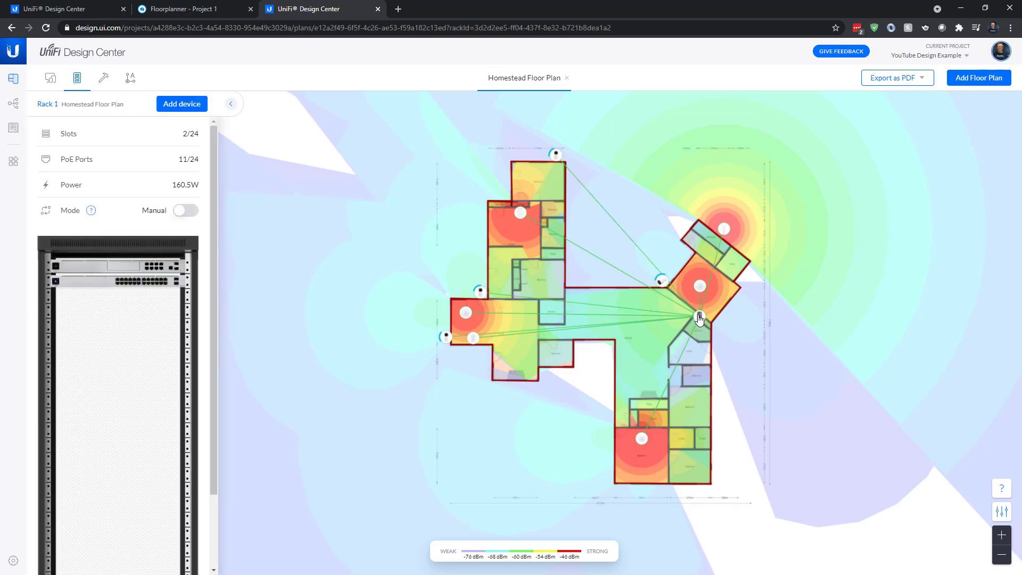
- Look over the builder's wall and room drawing options and the Auto cable list
left_click(104, 80)
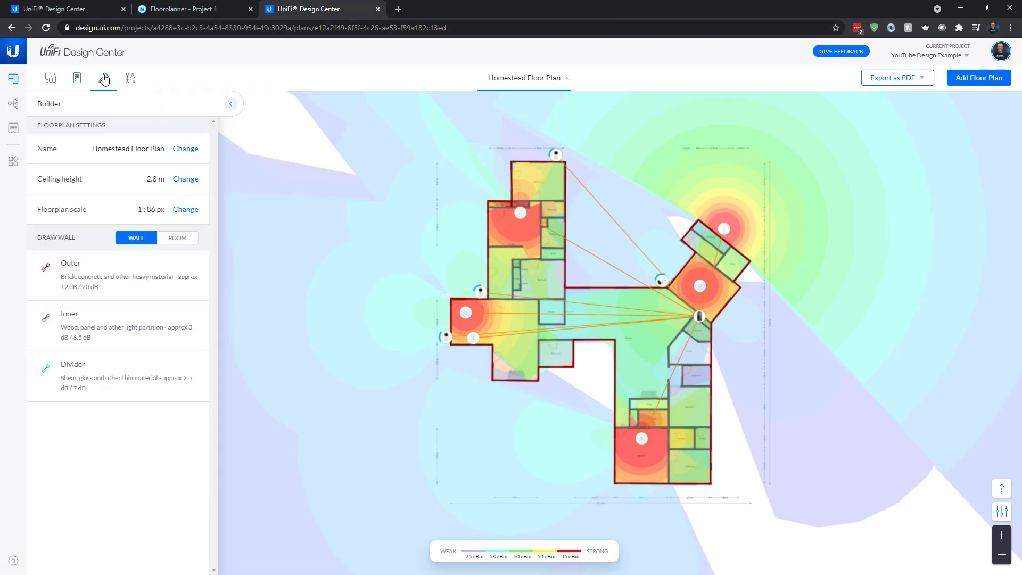
left_click(177, 241)
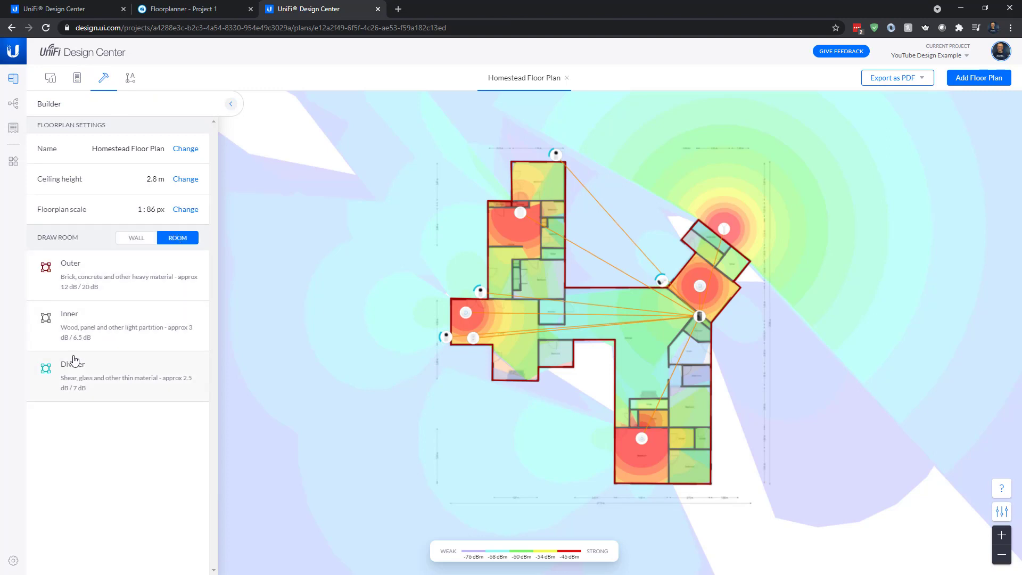
left_click(139, 241)
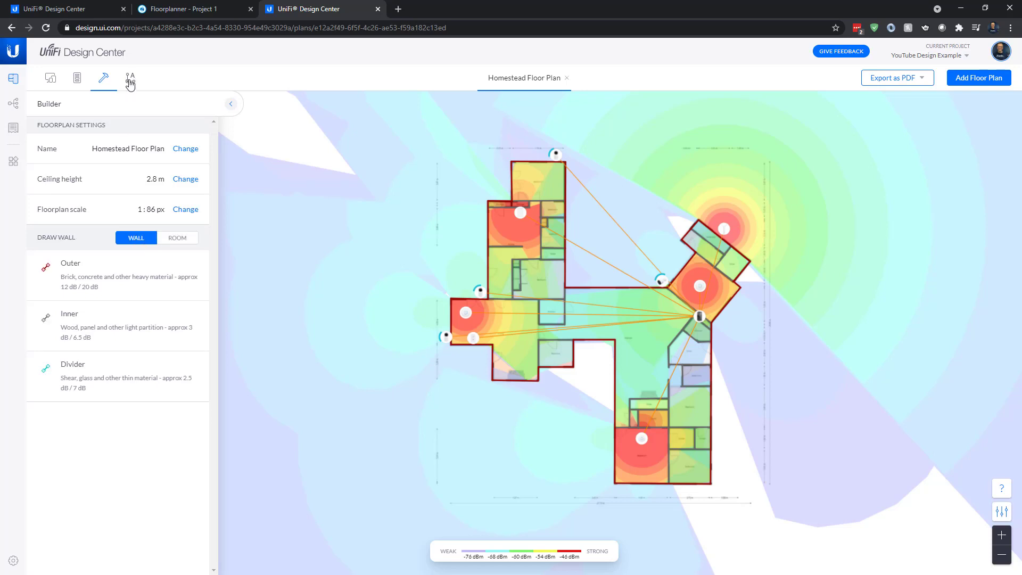
left_click(131, 78)
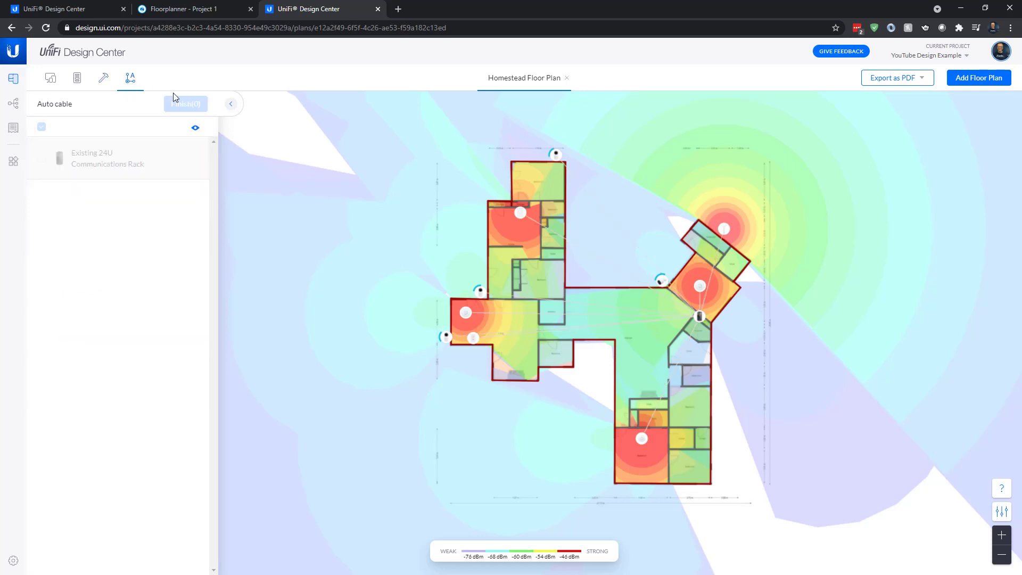
left_click(231, 105)
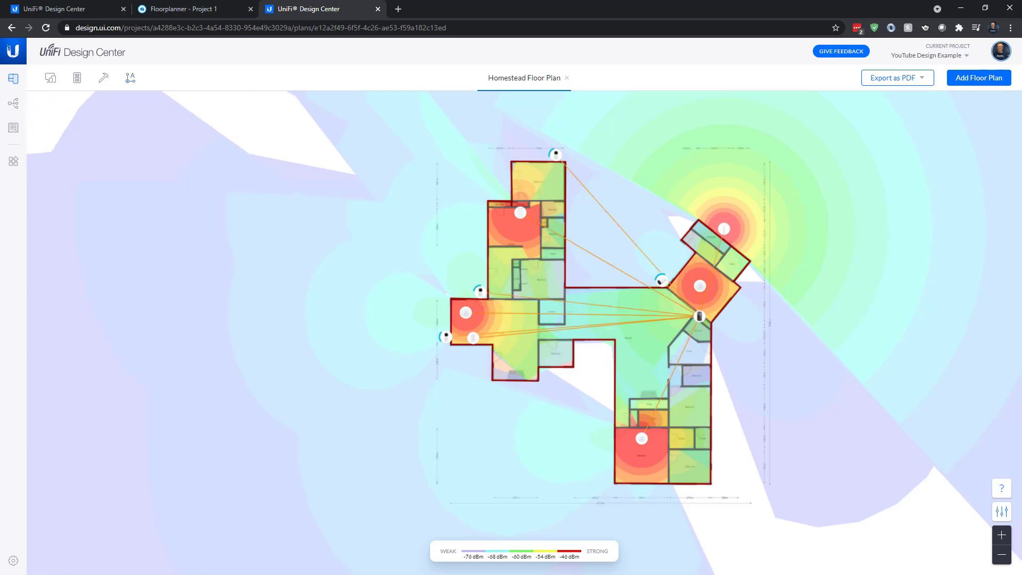
- View the project's network topology and look through the total List of Materials down to the estimated cable lengths
left_click(14, 105)
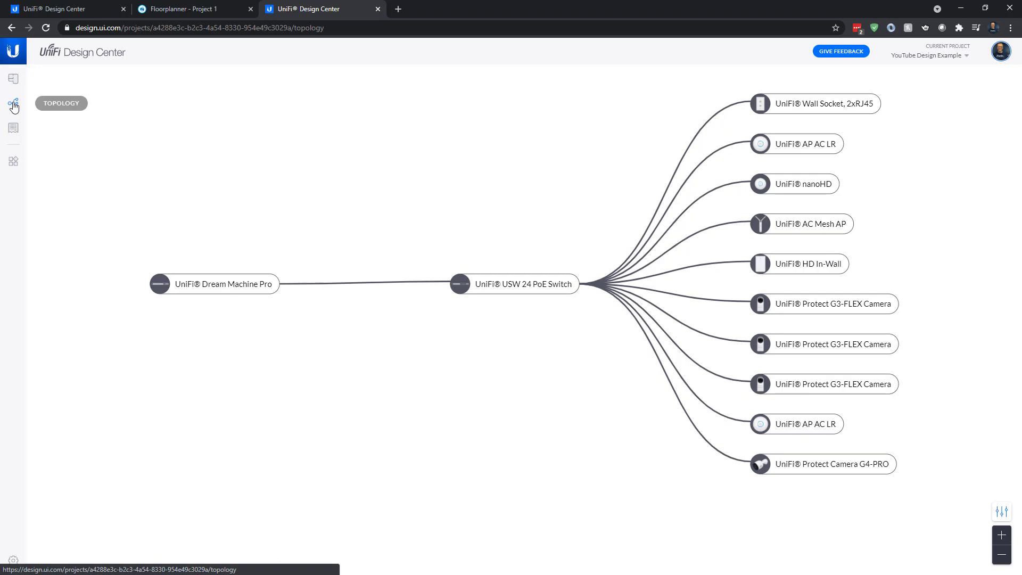
left_click(14, 130)
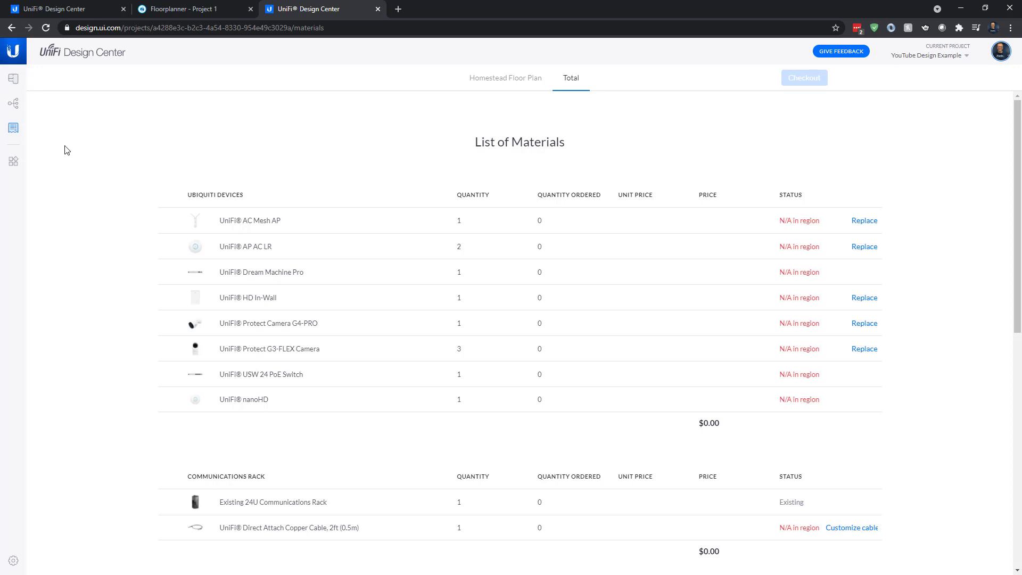
scroll(75, 230, "down", 1)
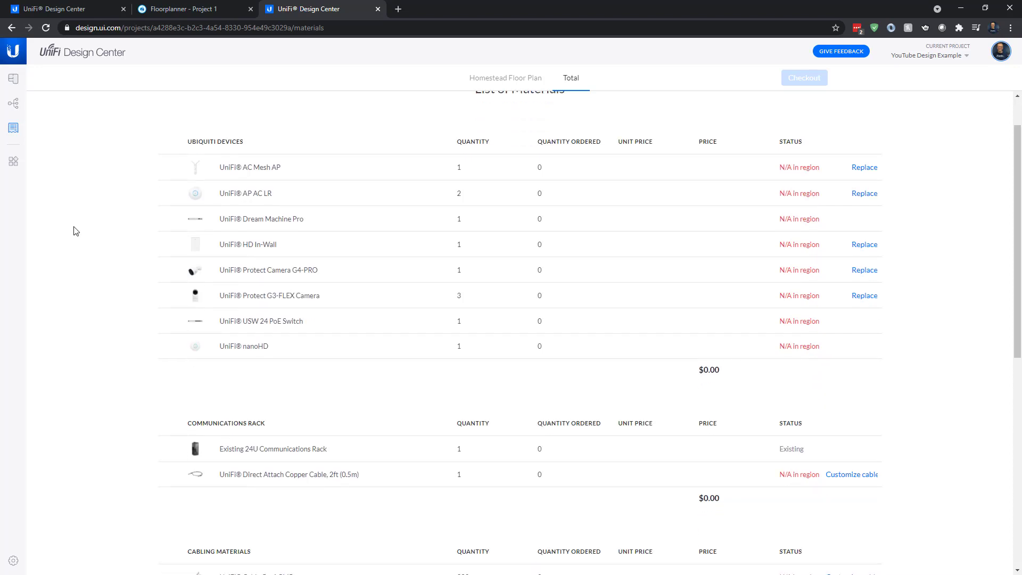
scroll(32, 220, "down", 3)
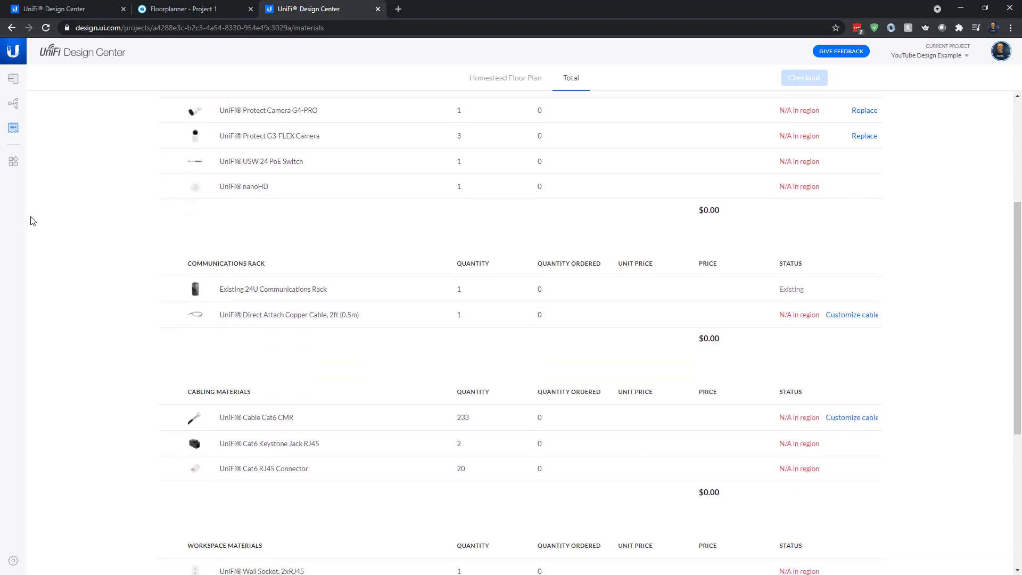
scroll(103, 313, "down", 2)
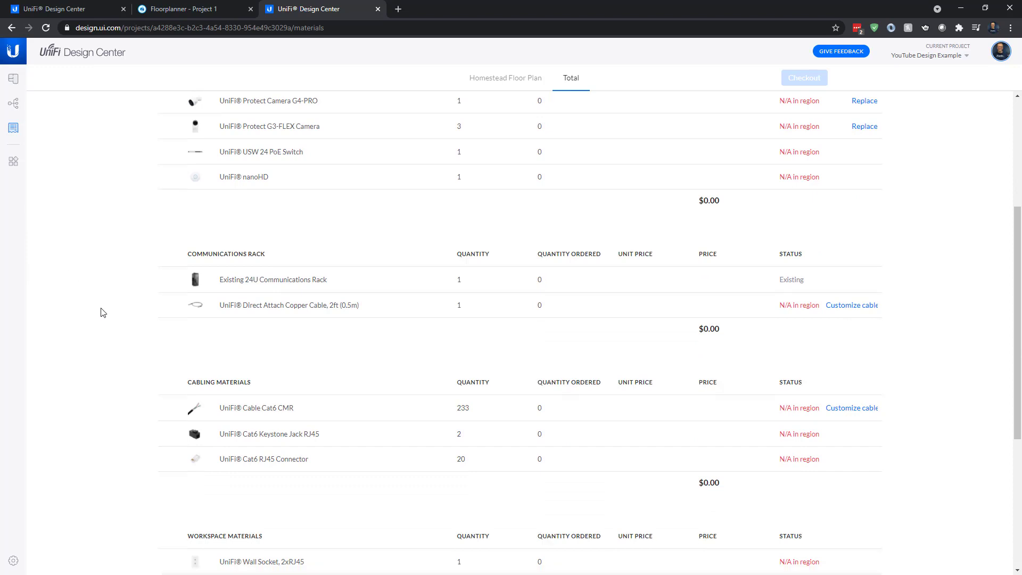
scroll(103, 313, "down", 3)
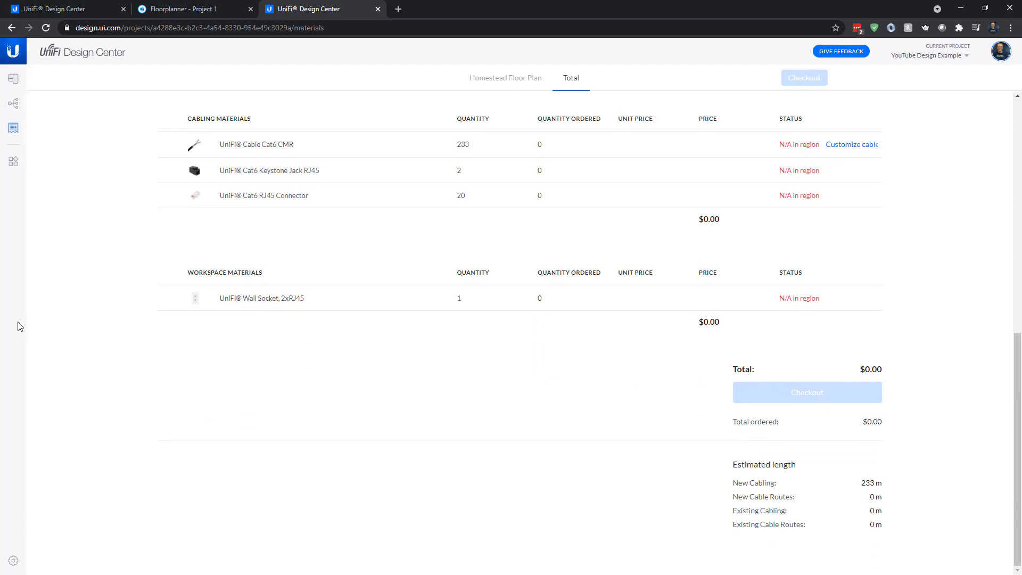
scroll(57, 361, "up", 1)
scroll(57, 361, "up", 10)
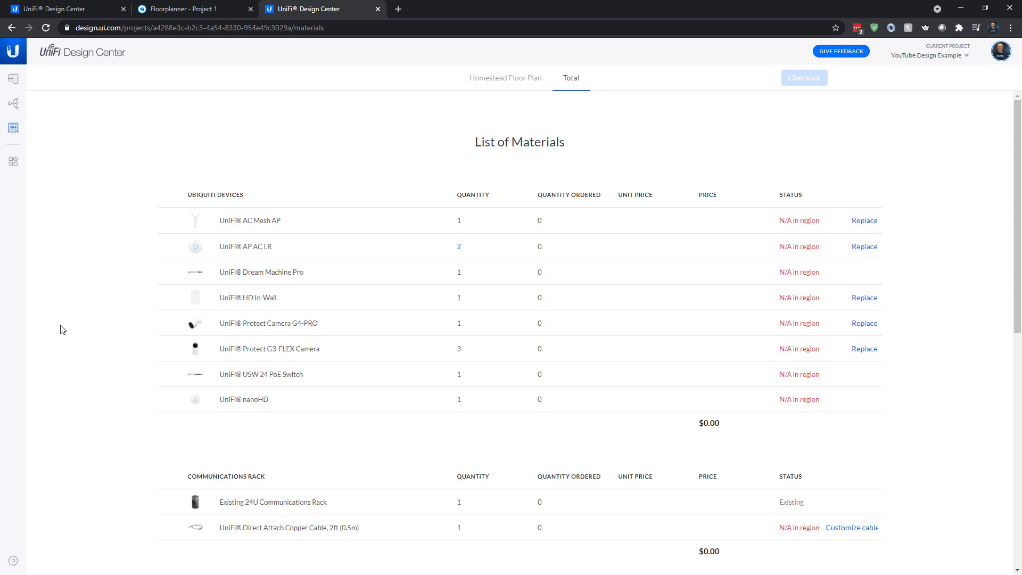
- Return to the floor plan and display its 2.4GHz WiFi coverage
left_click(14, 82)
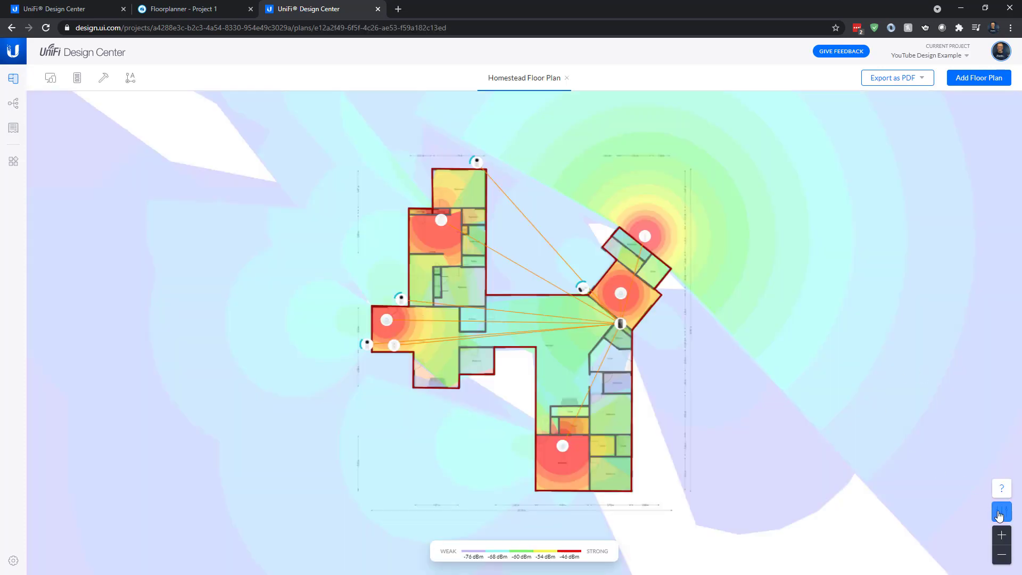
left_click(1000, 512)
left_click(883, 319)
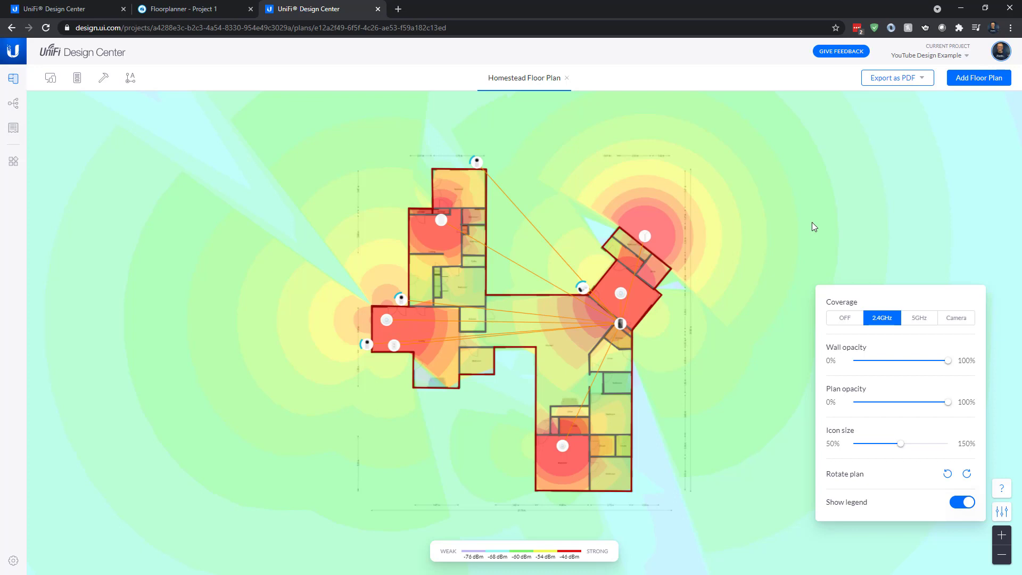
- Set the coverage display to Camera and rotate the camera just above the large living room slightly counterclockwise
left_click(956, 318)
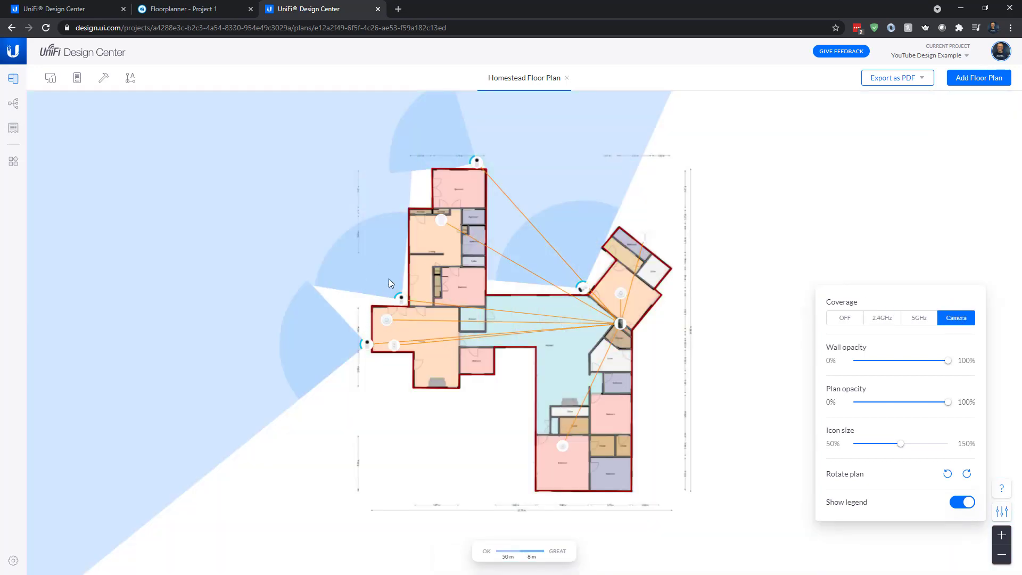
left_click_drag(397, 293, 395, 292)
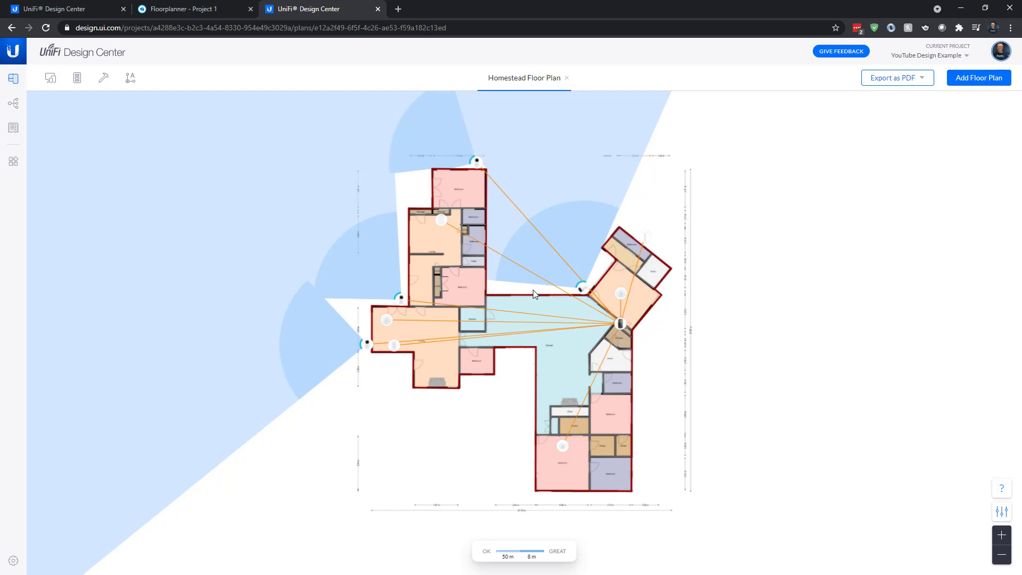